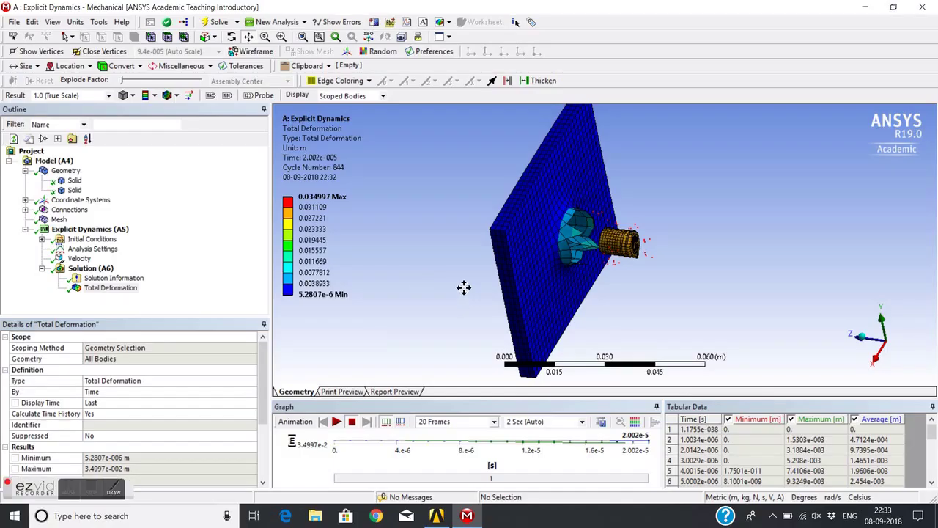
# Play the impact deformation animation while orbiting the plate and projectile to inspect it.
pyautogui.moveTo(486, 266); pyautogui.dragTo(518, 238, button='middle')
pyautogui.scroll(3, 517, 239)
pyautogui.moveTo(569, 209); pyautogui.dragTo(535, 228, button='middle')
pyautogui.scroll(-2, 535, 228)
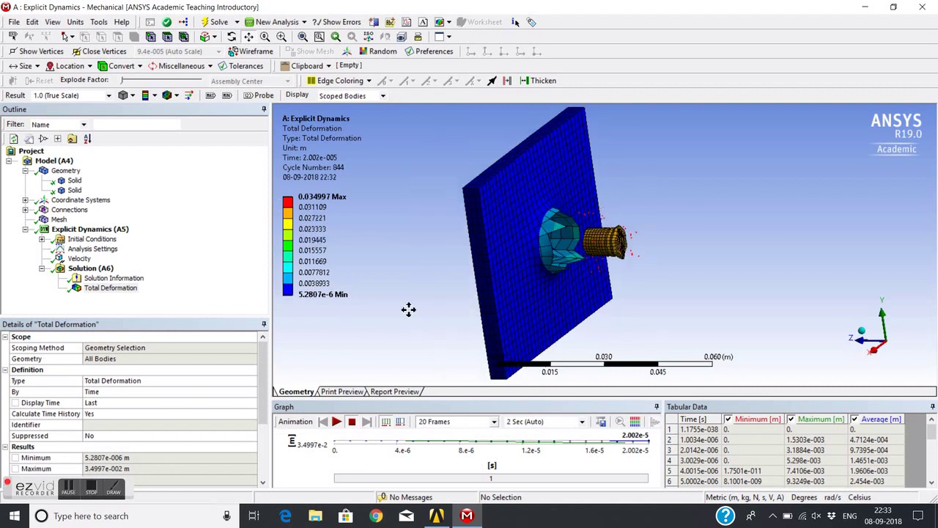
pyautogui.click(336, 422)
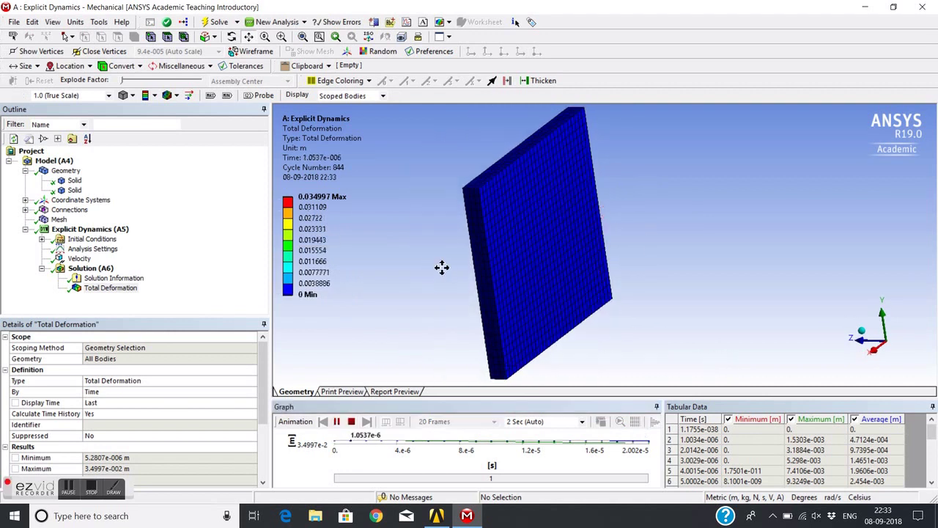
pyautogui.moveTo(486, 247); pyautogui.dragTo(508, 210, button='middle')
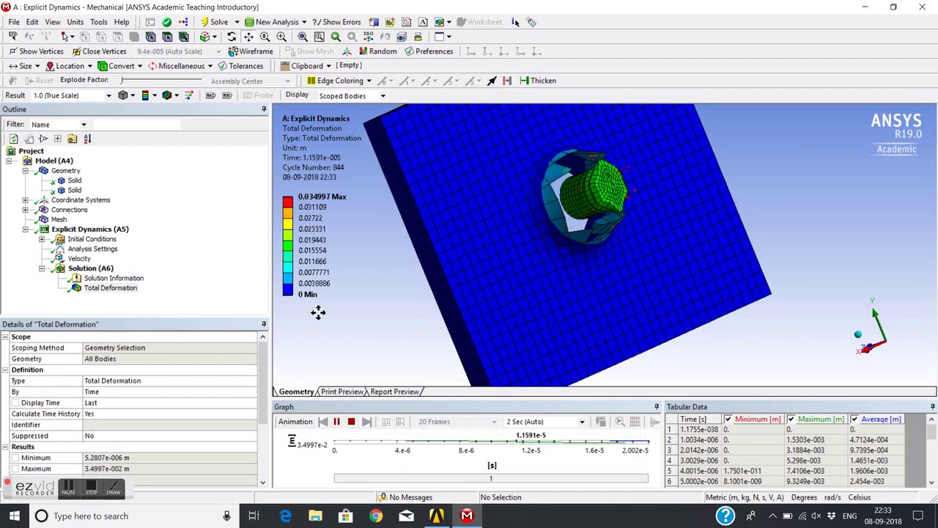
pyautogui.click(351, 422)
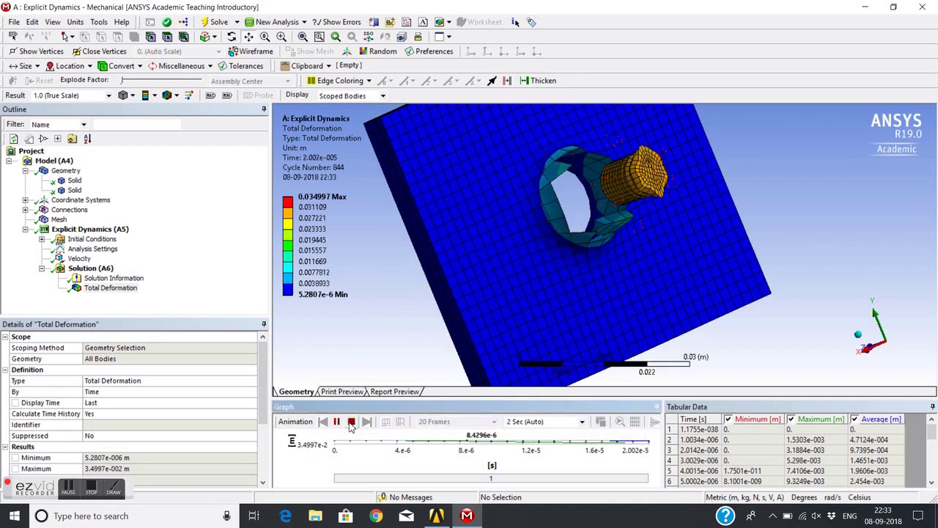
pyautogui.moveTo(576, 219); pyautogui.dragTo(506, 239)
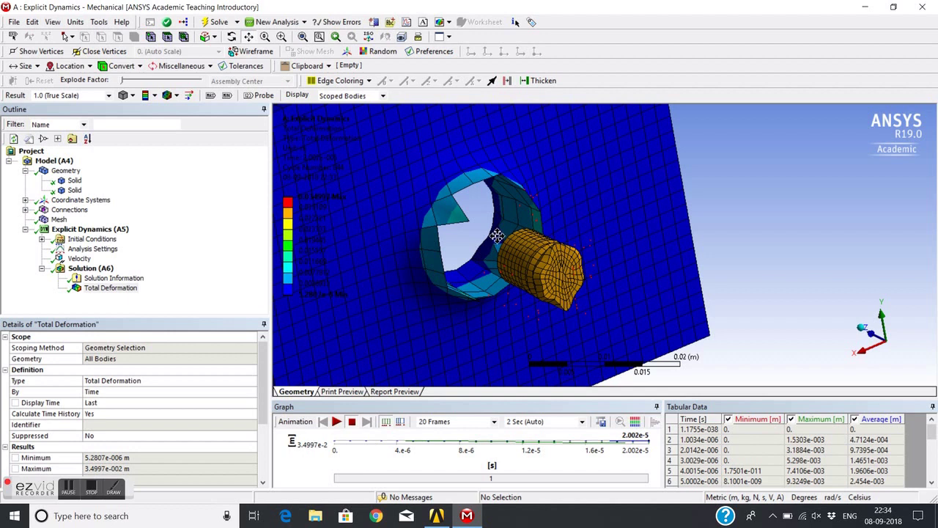
pyautogui.scroll(-2, 496, 235)
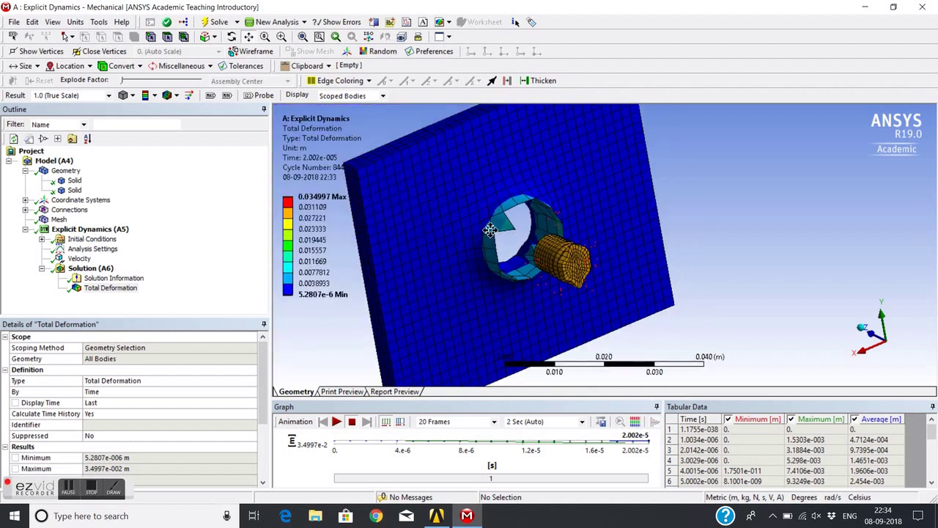
pyautogui.moveTo(477, 217); pyautogui.dragTo(387, 235)
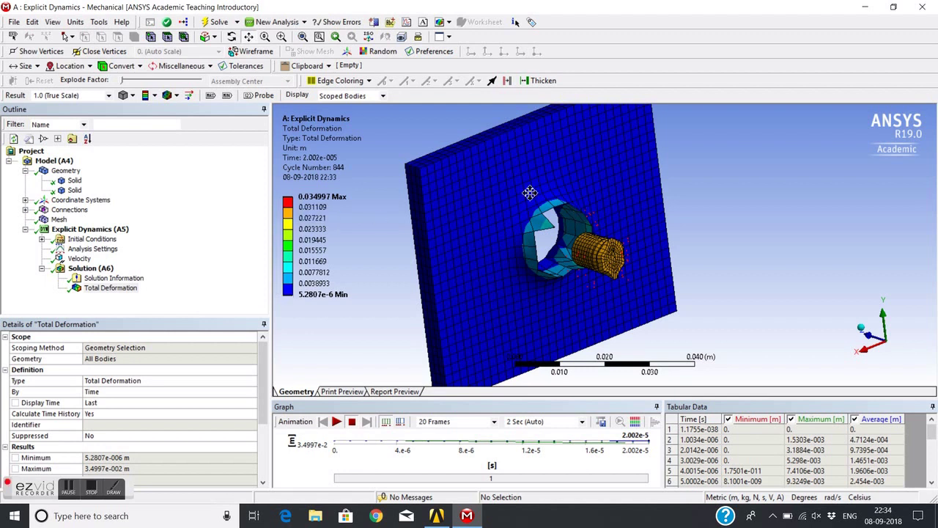
# Scroll Analysis Settings to Erosion Controls: geometric strain limit 1.5, material-failure erosion off.
pyautogui.click(103, 250)
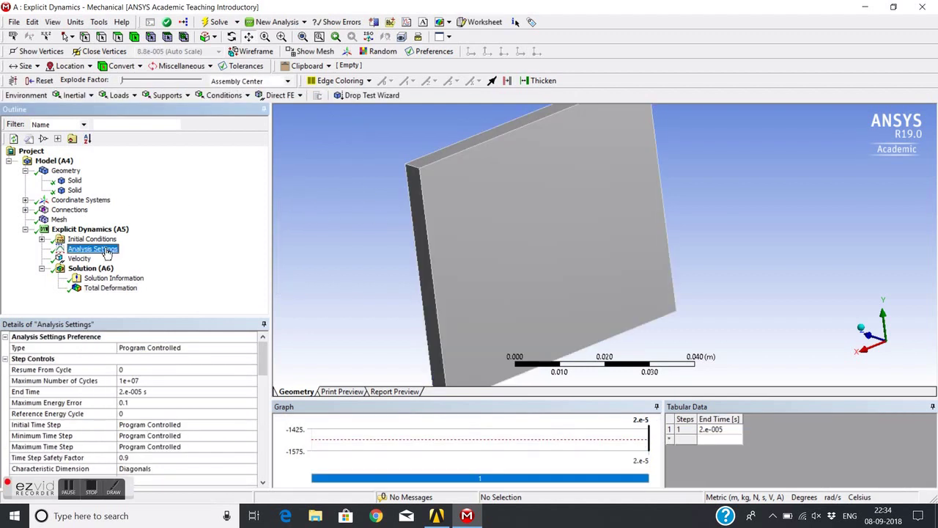
pyautogui.moveTo(263, 362); pyautogui.dragTo(255, 454)
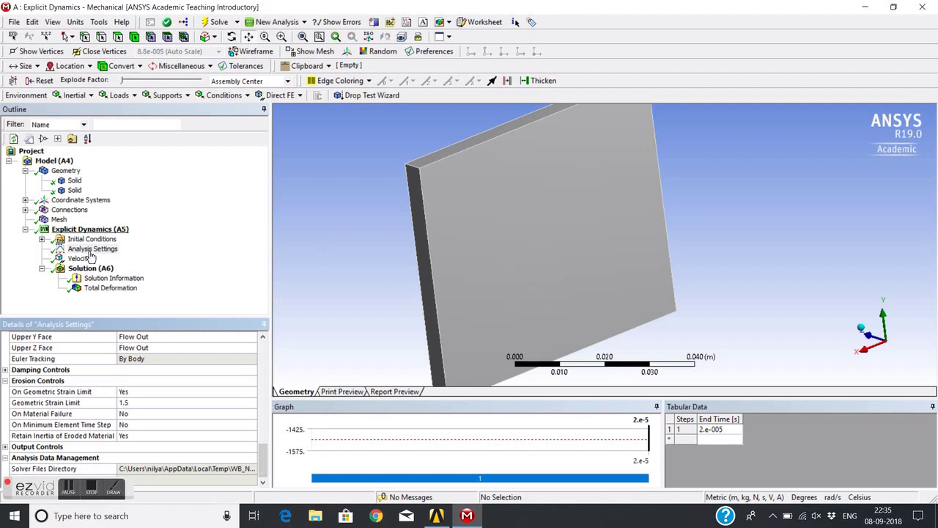
pyautogui.click(90, 288)
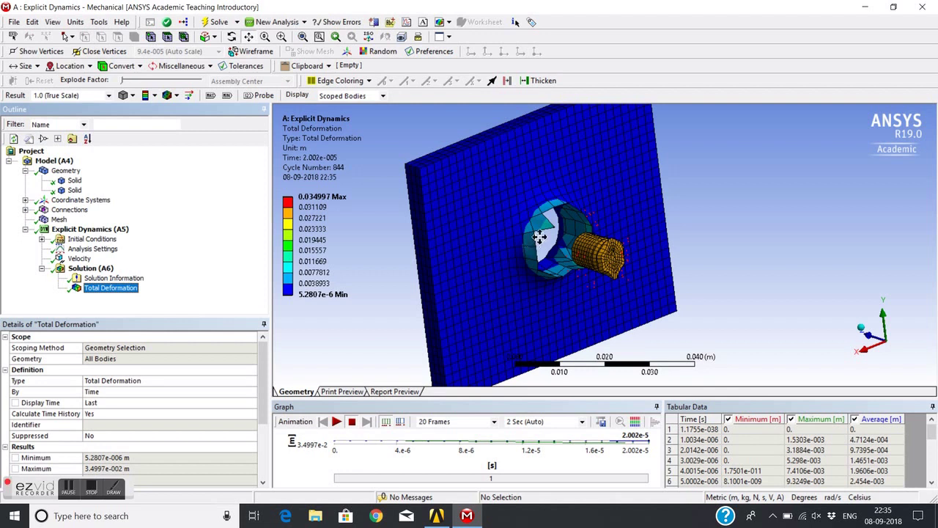
pyautogui.moveTo(263, 358); pyautogui.dragTo(264, 412)
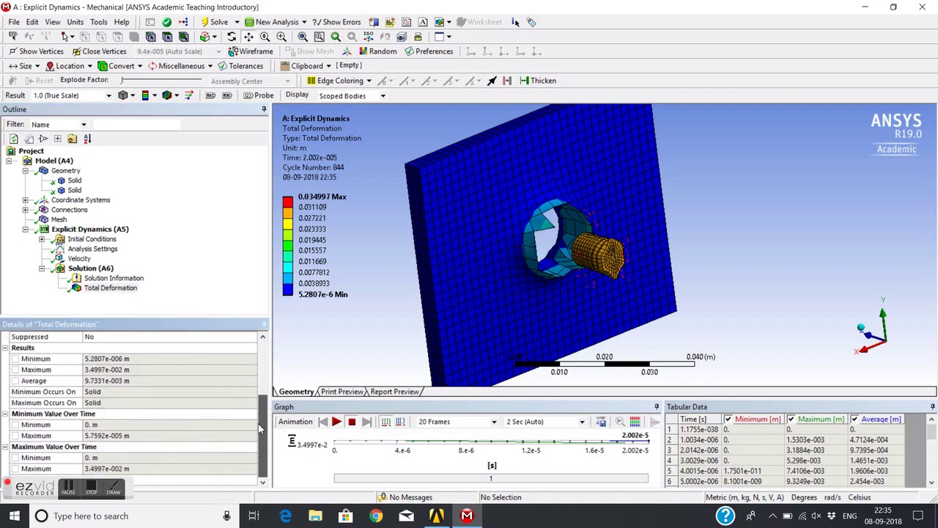
pyautogui.click(98, 249)
pyautogui.click(261, 361)
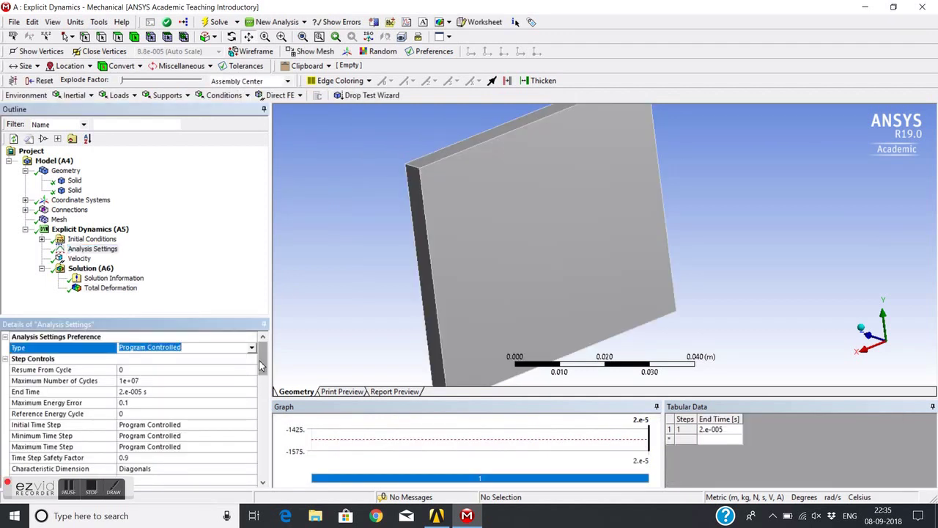
pyautogui.moveTo(260, 364); pyautogui.dragTo(249, 484)
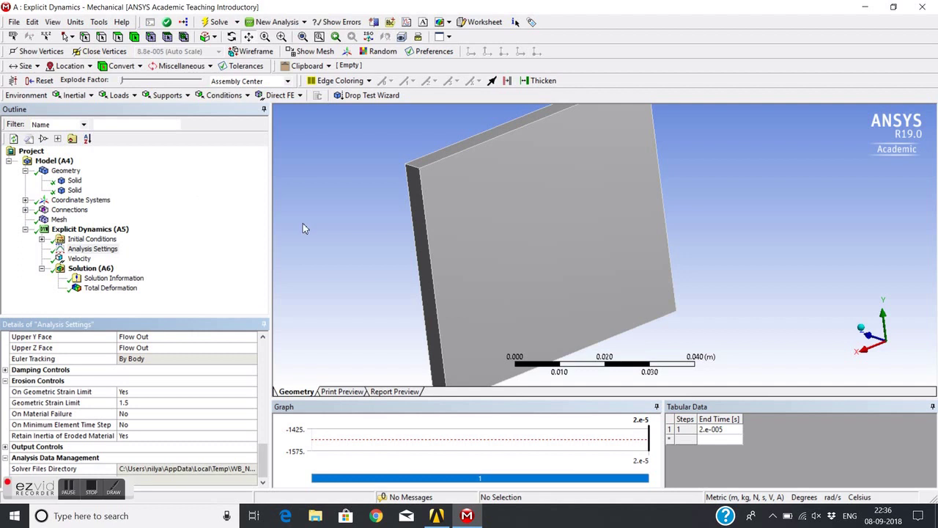
# Change the erosion Geometric Strain Limit from 1.5 to 3 in Analysis Settings.
pyautogui.moveTo(262, 469); pyautogui.dragTo(263, 471)
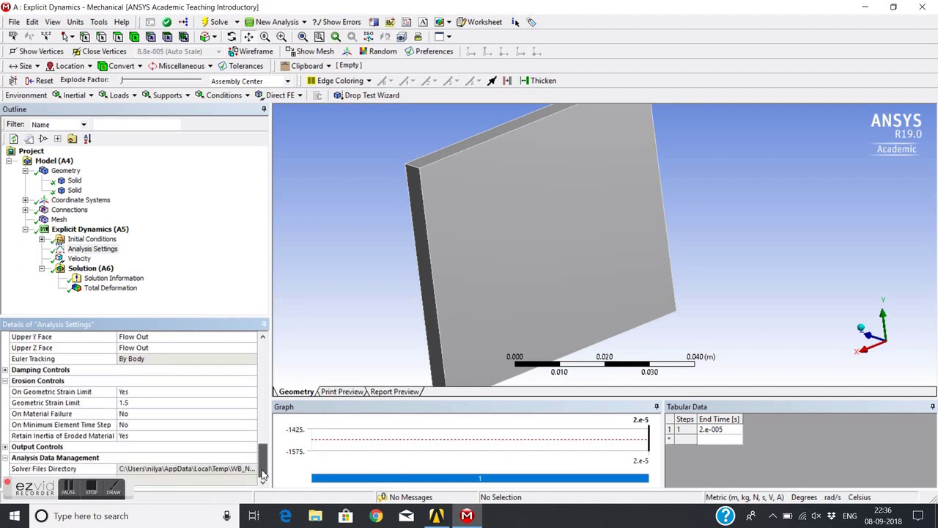
pyautogui.click(153, 403)
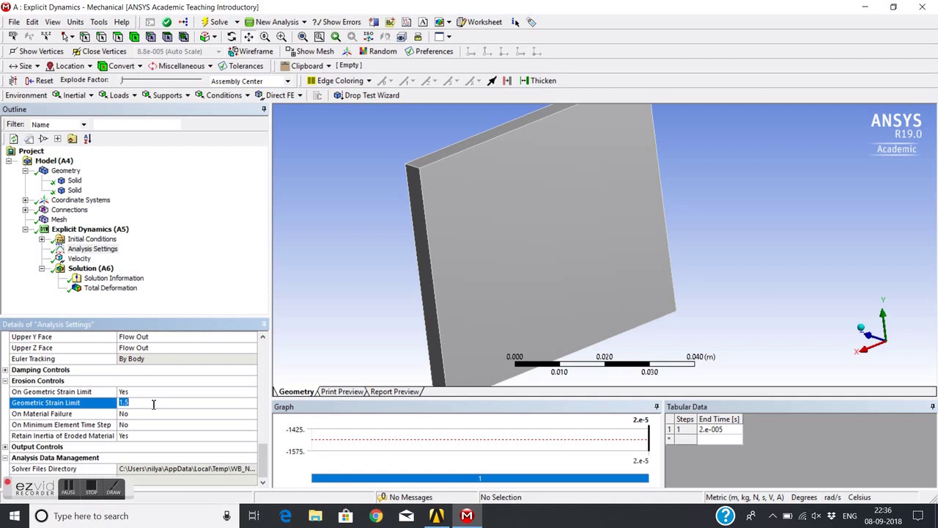
pyautogui.scroll(3, 330, 316)
pyautogui.click(121, 289)
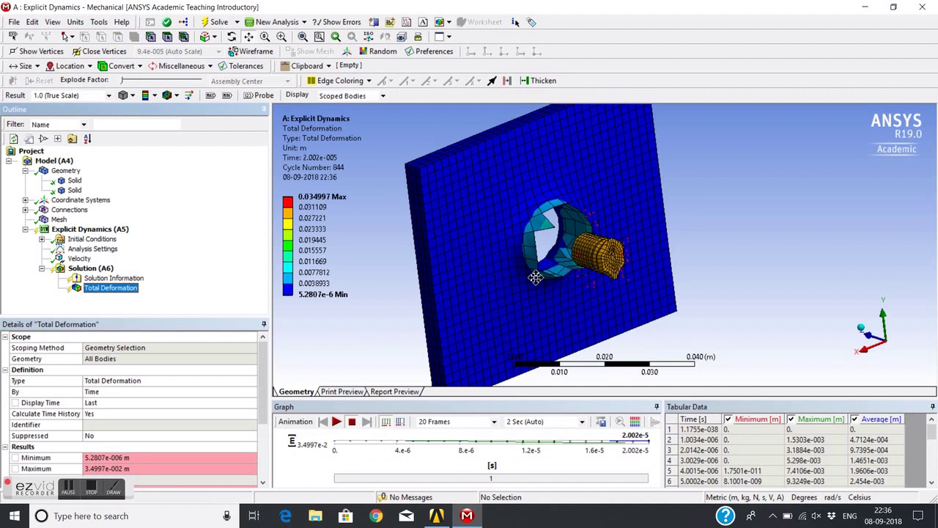
pyautogui.moveTo(536, 277); pyautogui.dragTo(512, 278)
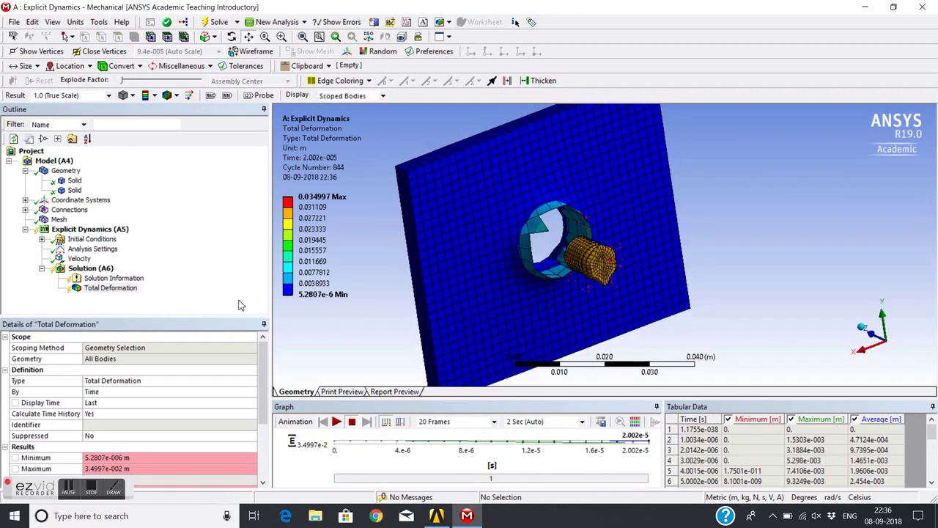
pyautogui.scroll(-3, 101, 350)
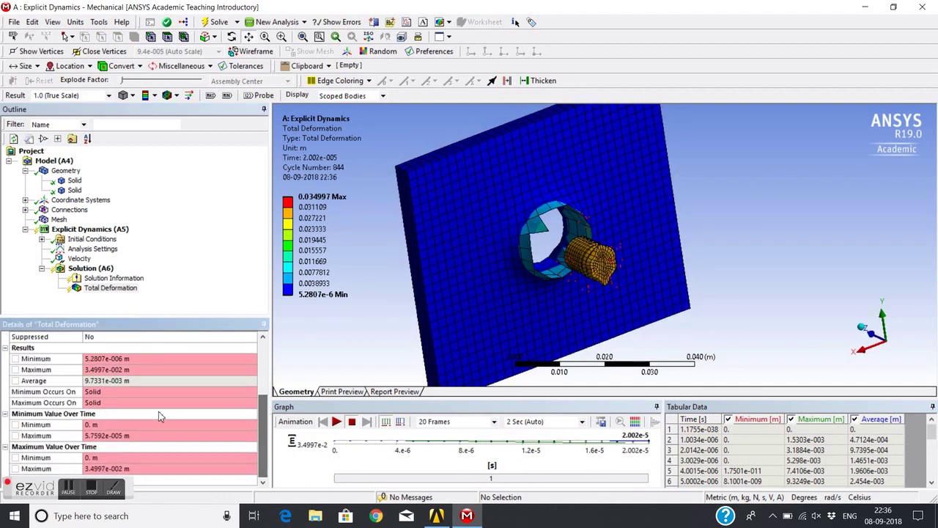
pyautogui.click(92, 249)
pyautogui.moveTo(265, 365); pyautogui.dragTo(265, 469)
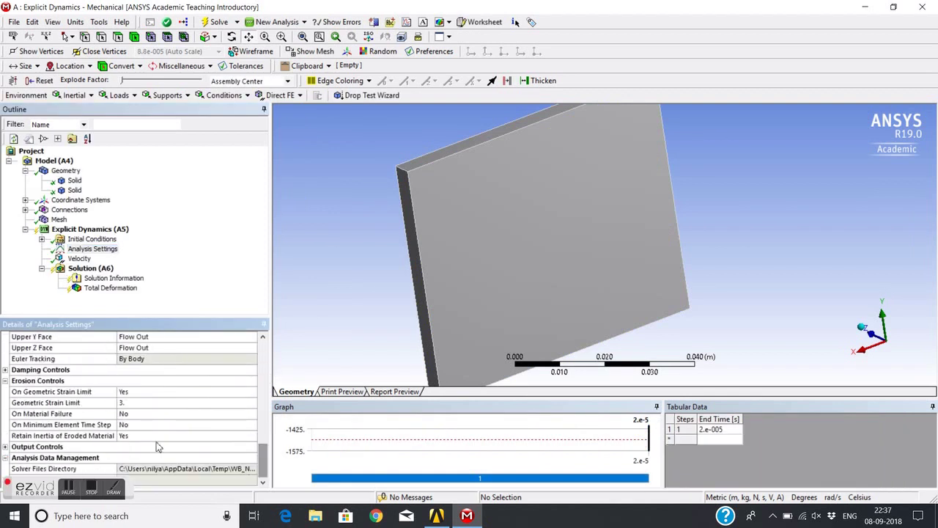
# Re-solve the Explicit Dynamics (A5) analysis and return to the model view.
pyautogui.click(102, 231)
pyautogui.rightClick(102, 231)
pyautogui.click(430, 283)
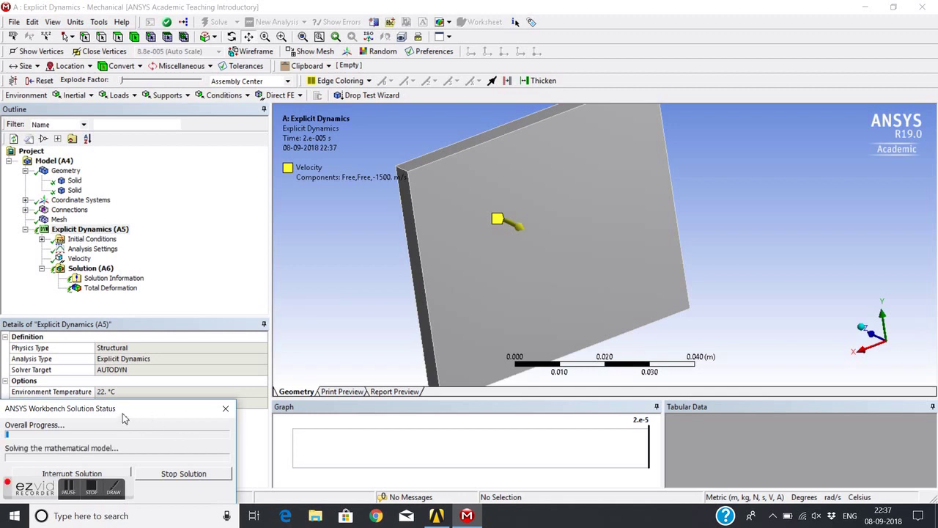
pyautogui.click(68, 488)
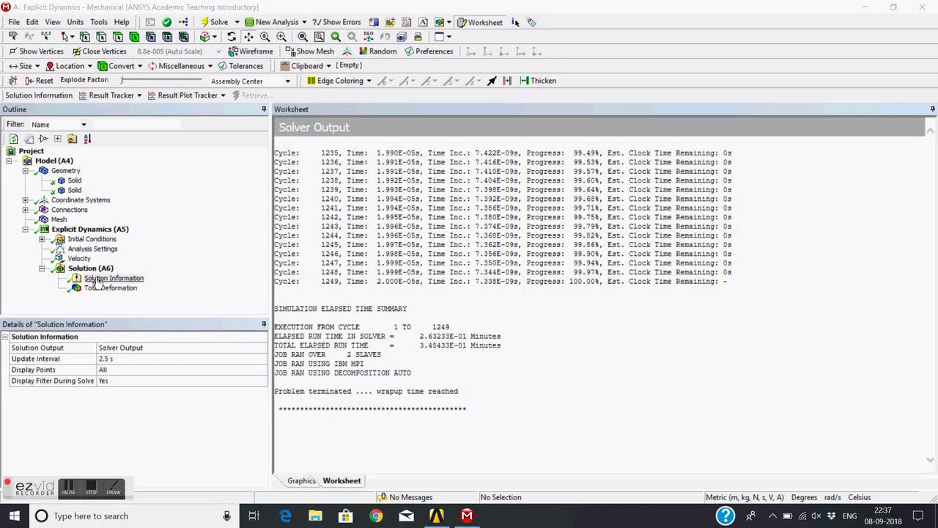
pyautogui.click(89, 228)
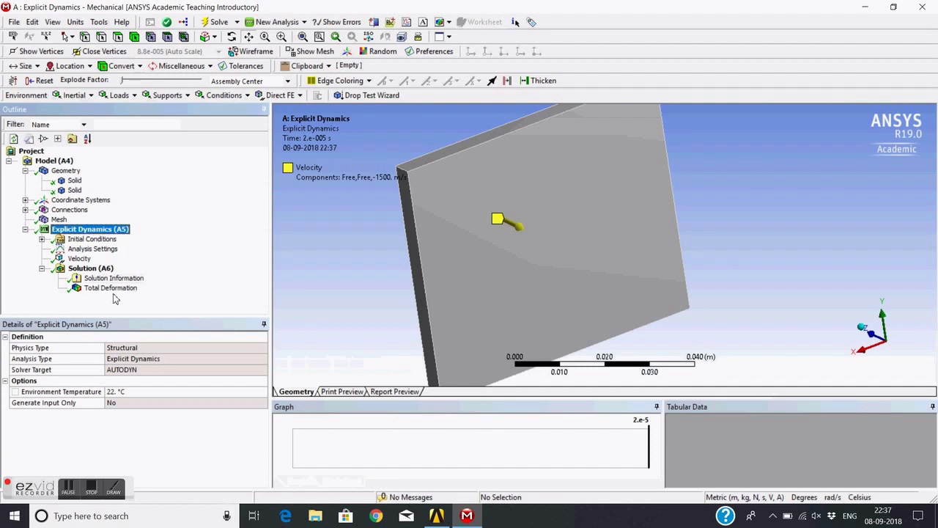
# Review the re-solved total deformation (peak 0.034903 m), orbiting around the eroded plate.
pyautogui.click(111, 288)
pyautogui.moveTo(585, 270); pyautogui.dragTo(634, 257, button='middle')
pyautogui.scroll(3, 671, 256)
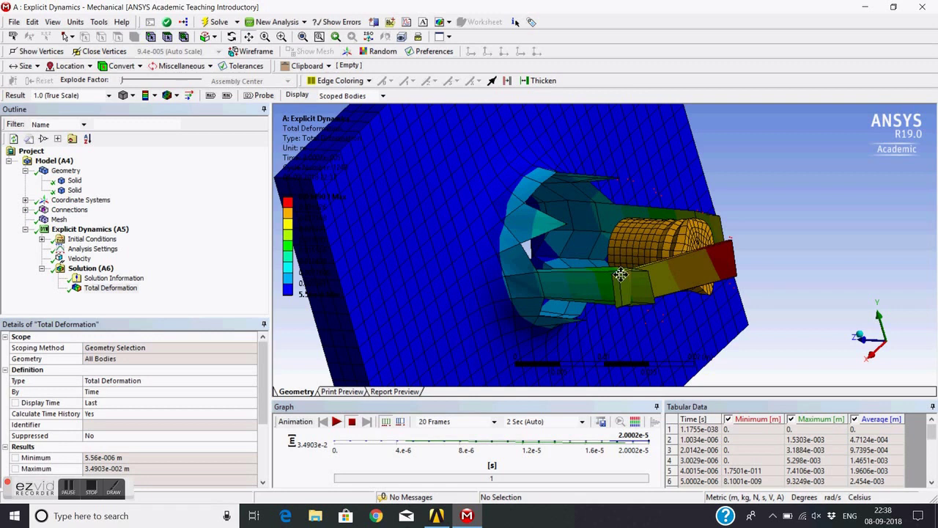
pyautogui.moveTo(608, 267); pyautogui.dragTo(579, 269, button='middle')
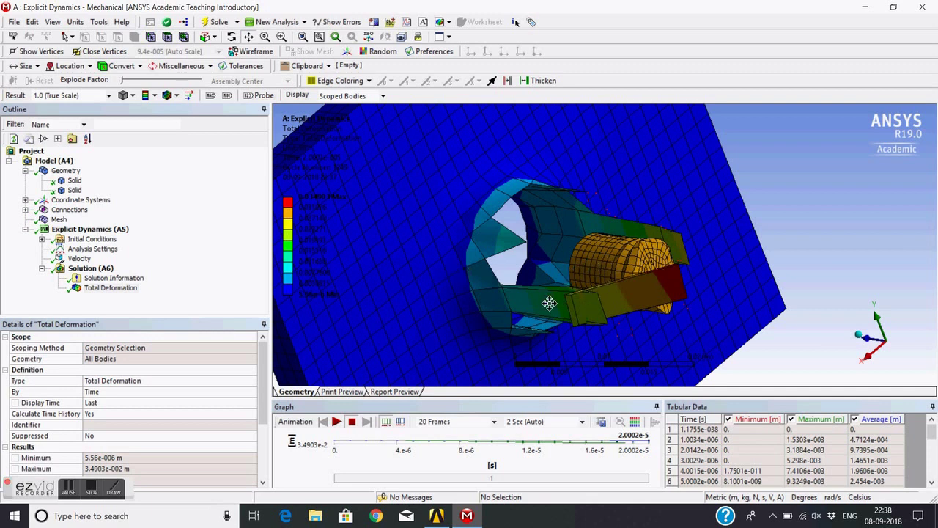
pyautogui.moveTo(581, 302); pyautogui.dragTo(623, 261, button='middle')
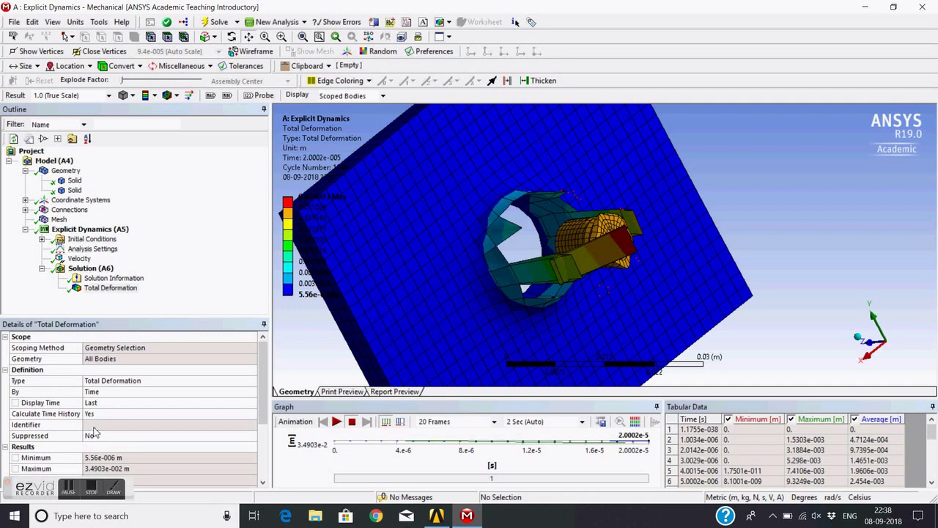
pyautogui.moveTo(559, 222); pyautogui.dragTo(615, 225)
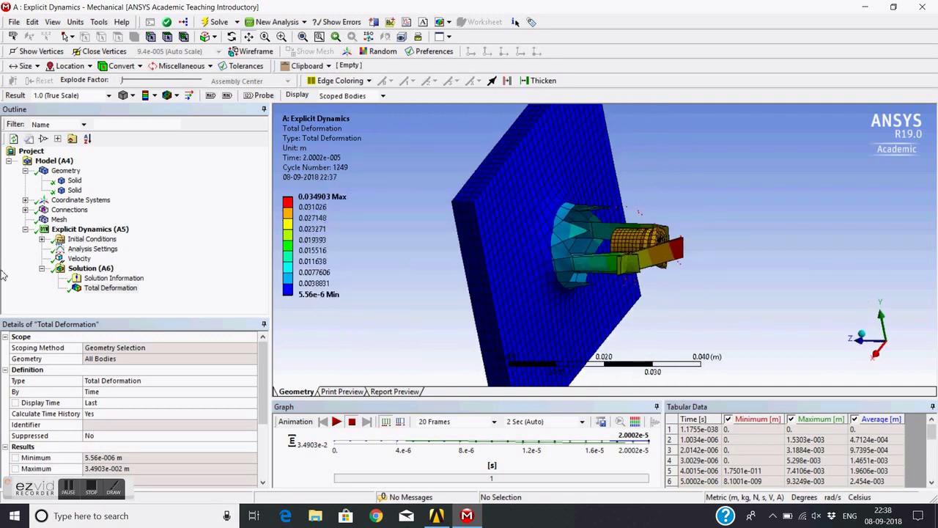
# Inspect the geometric strain limit and material-failure erosion fields, then return to the Workbench project.
pyautogui.click(102, 249)
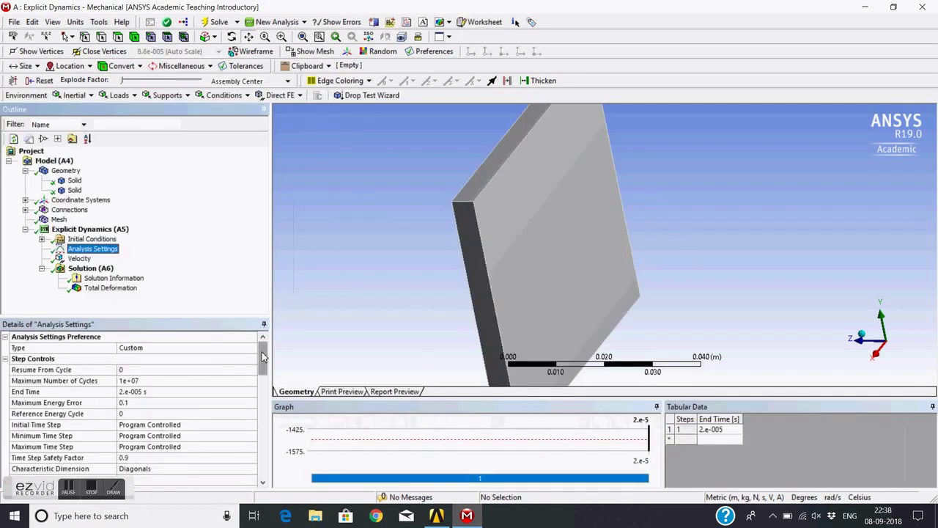
pyautogui.moveTo(262, 359); pyautogui.dragTo(247, 472)
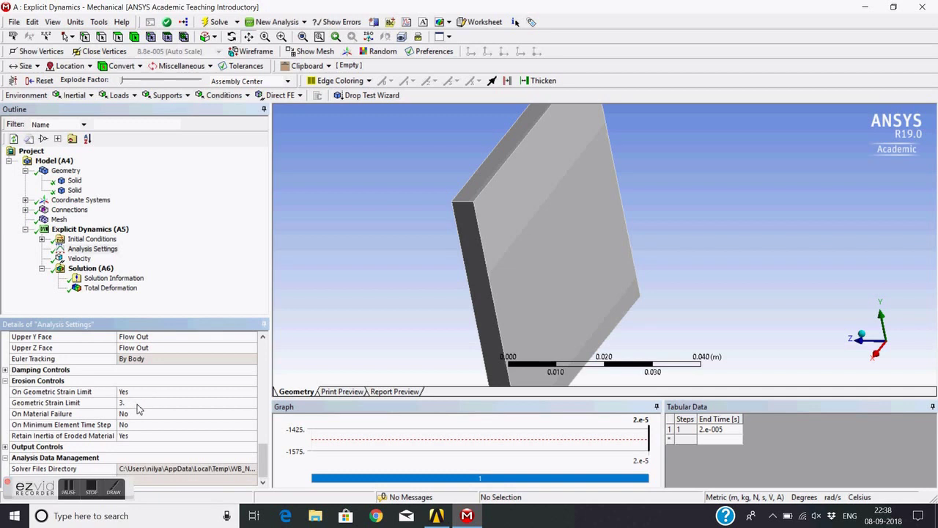
pyautogui.click(134, 402)
pyautogui.click(134, 391)
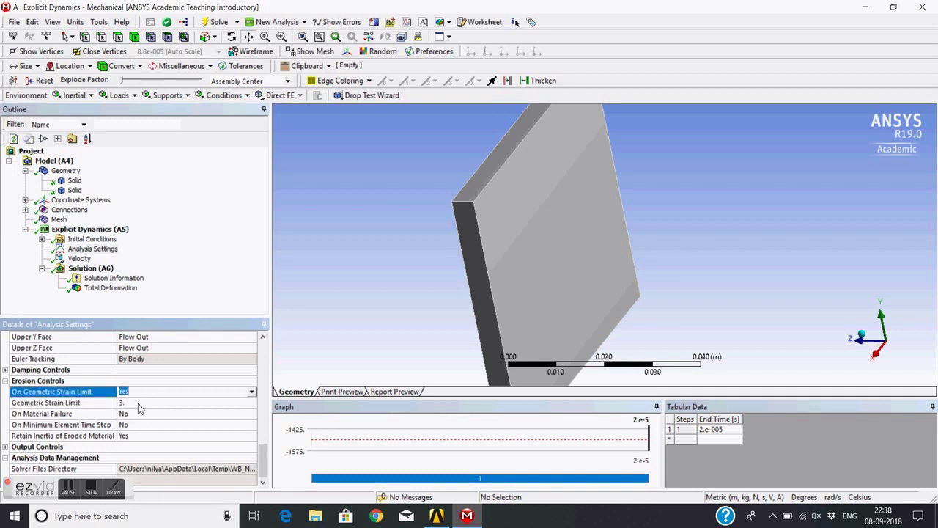
pyautogui.click(139, 403)
pyautogui.click(144, 414)
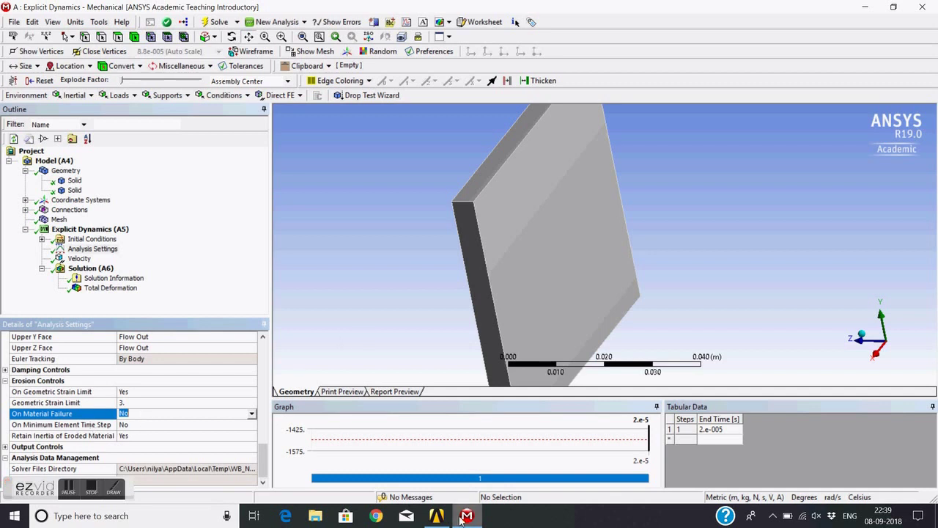
pyautogui.click(437, 515)
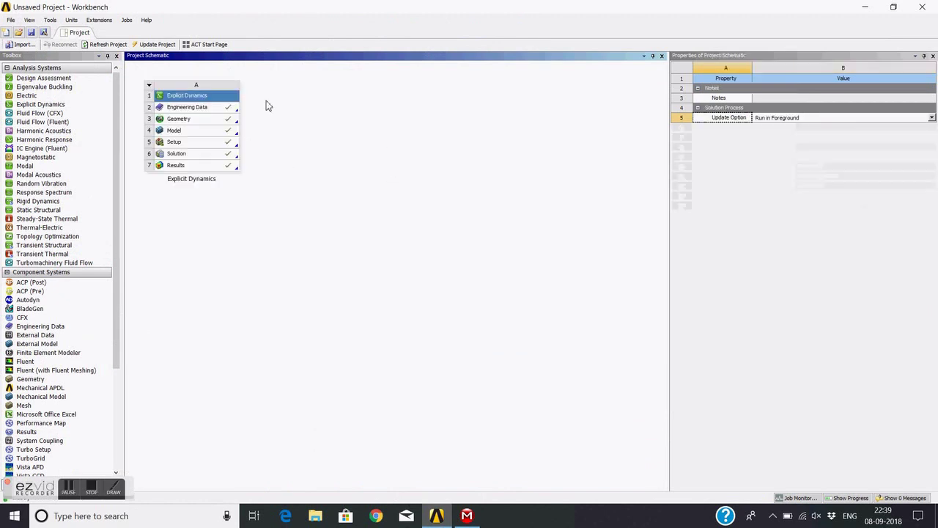
# Open the system's Engineering Data and compare the STEEL 1006 and AL 2024-T4 properties.
pyautogui.click(209, 107)
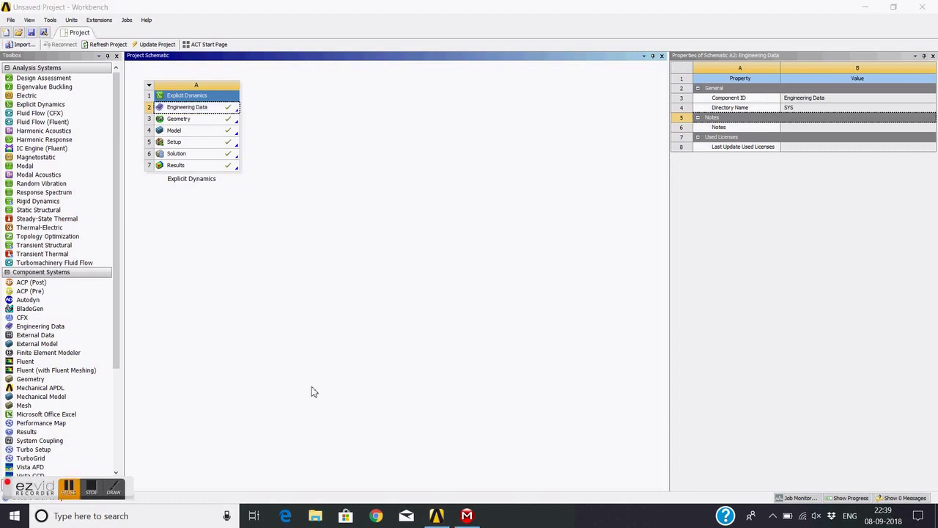
pyautogui.doubleClick(212, 107)
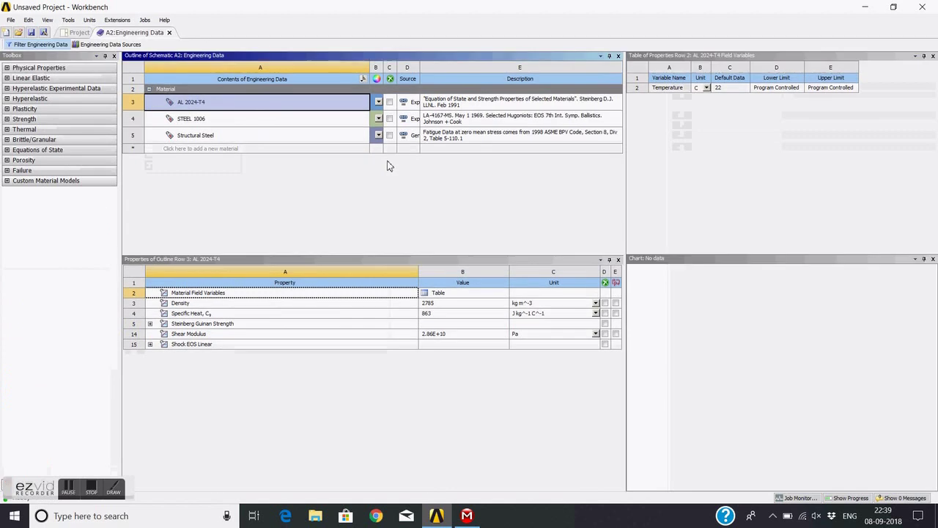
pyautogui.click(207, 123)
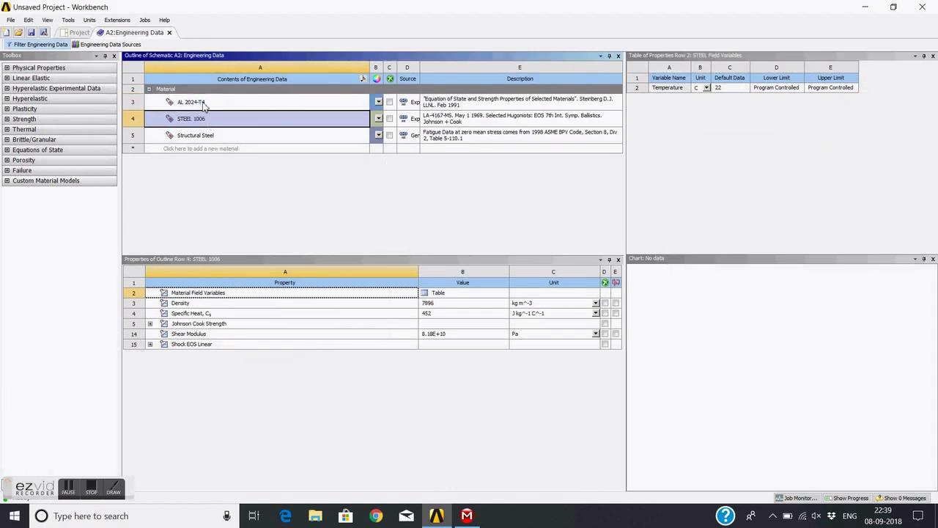
pyautogui.click(204, 105)
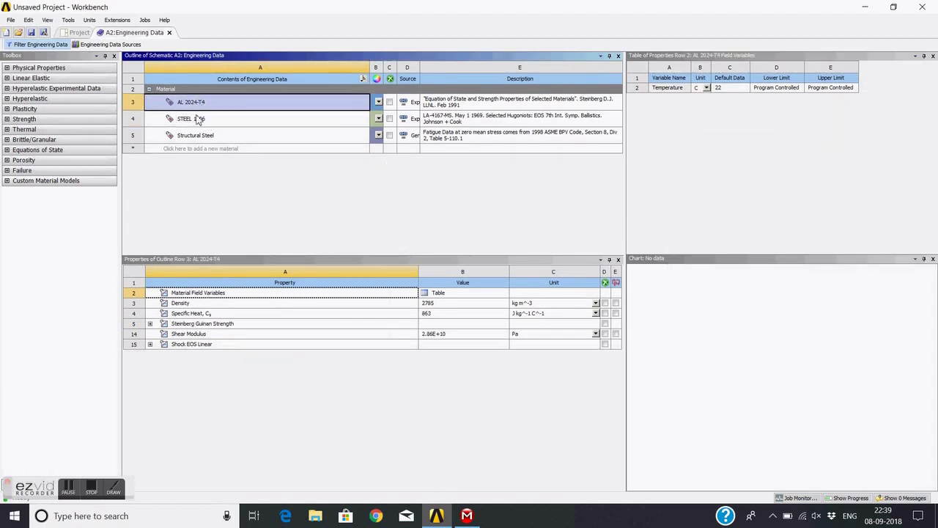
pyautogui.click(195, 122)
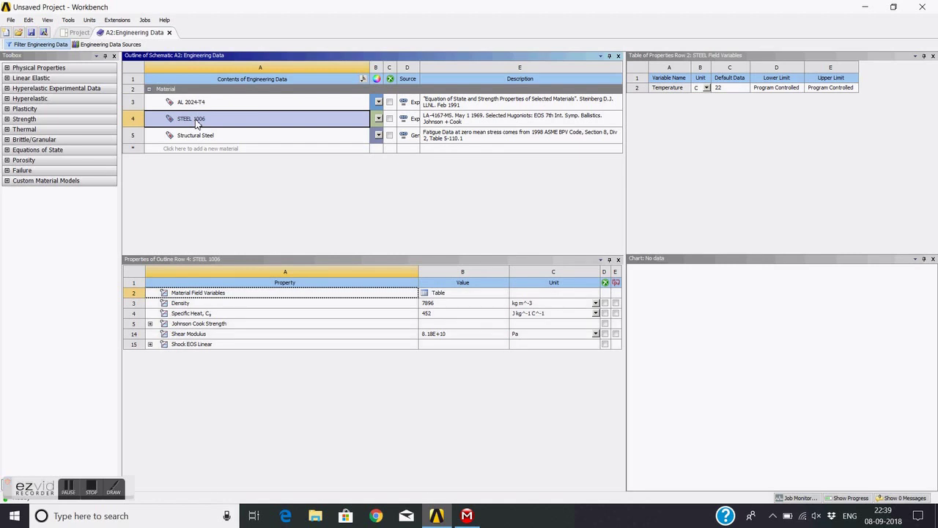
pyautogui.click(196, 106)
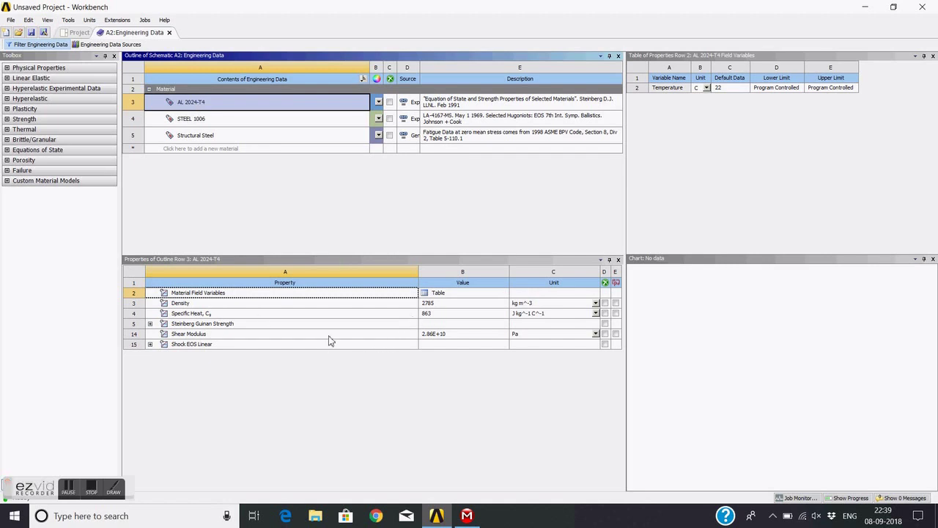
# Expand AL 2024-T4's Steinberg Guinan Strength parameters (initial yield stress 2.6E+08 Pa), ending on AL 2024-T4.
pyautogui.click(150, 325)
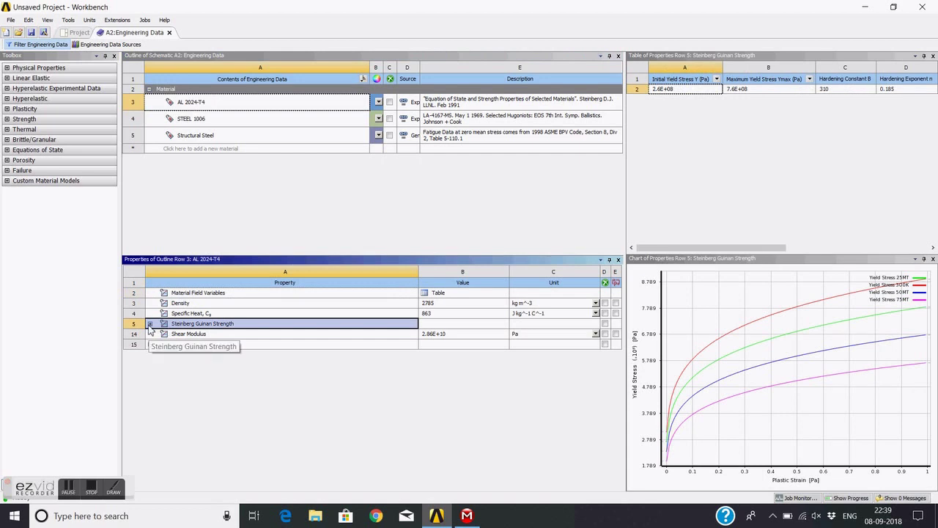
pyautogui.click(150, 324)
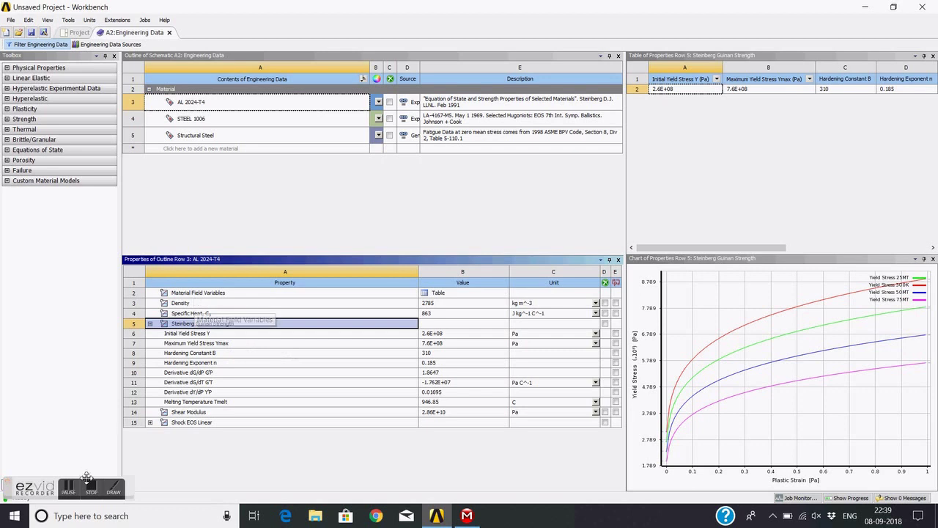
pyautogui.click(309, 234)
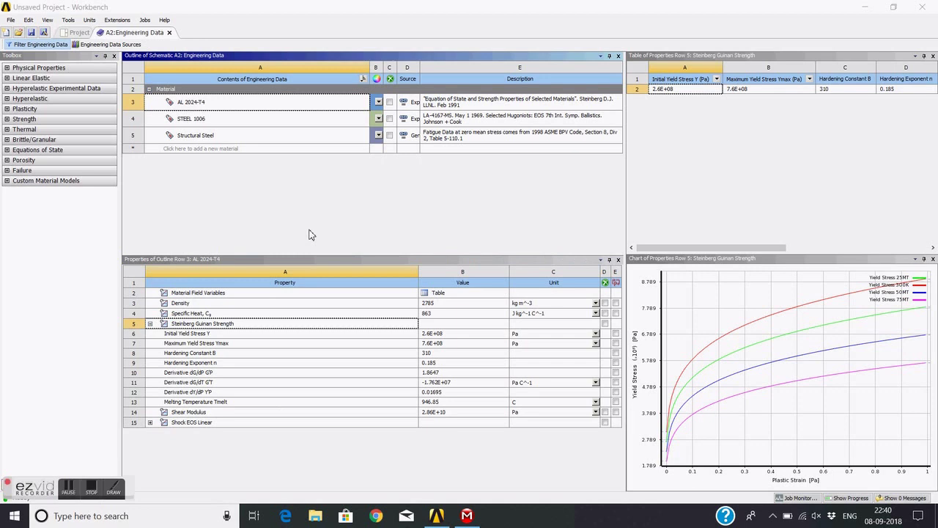
pyautogui.click(210, 120)
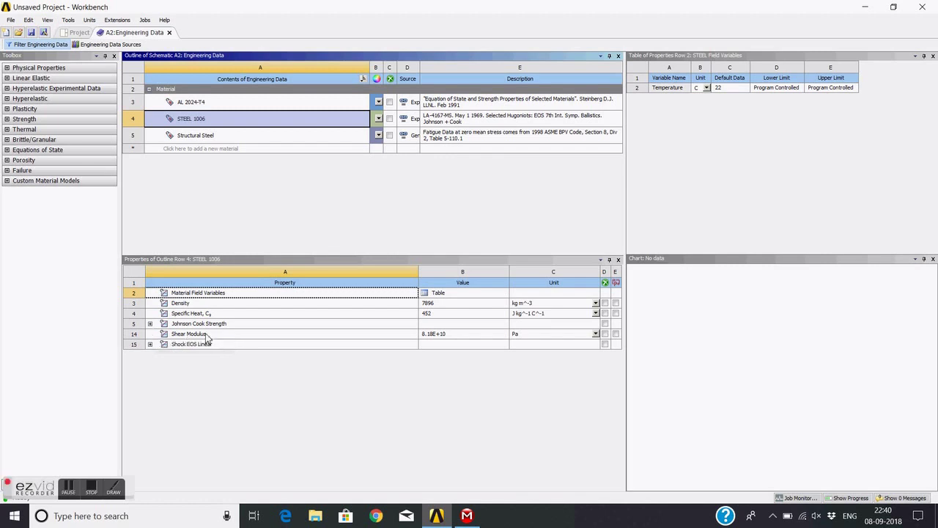
pyautogui.click(183, 387)
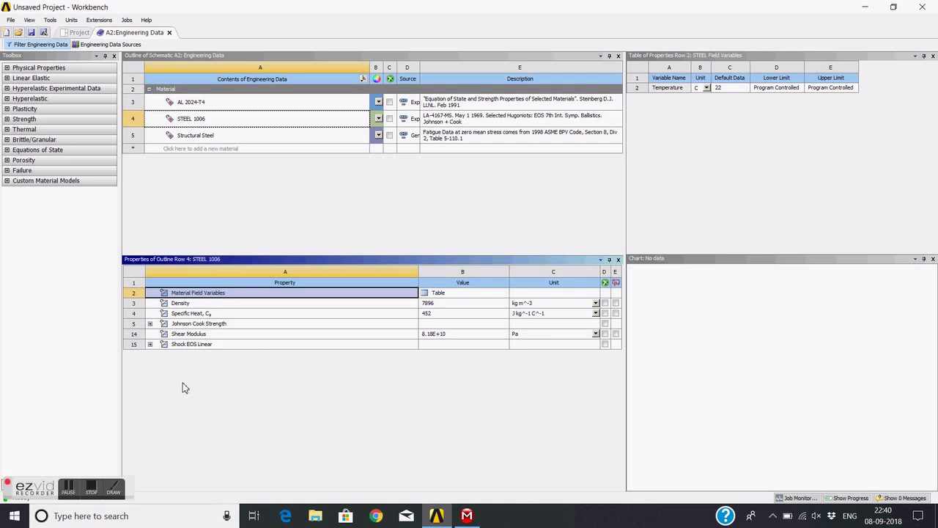
pyautogui.click(204, 124)
pyautogui.click(204, 123)
pyautogui.click(218, 170)
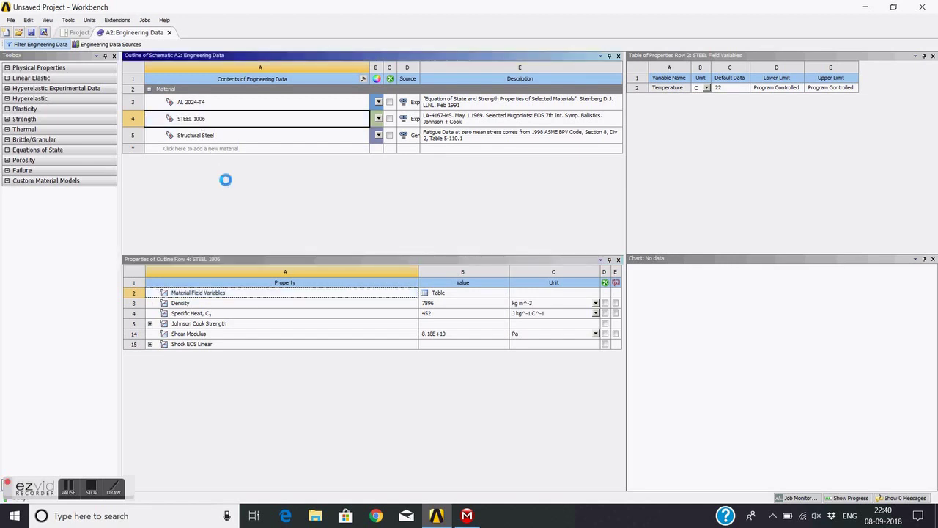
pyautogui.click(211, 105)
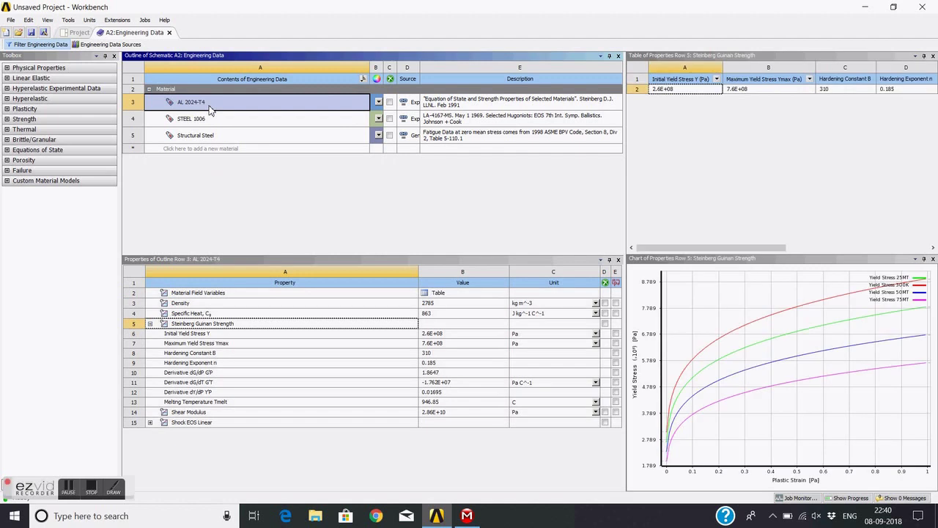
pyautogui.click(204, 123)
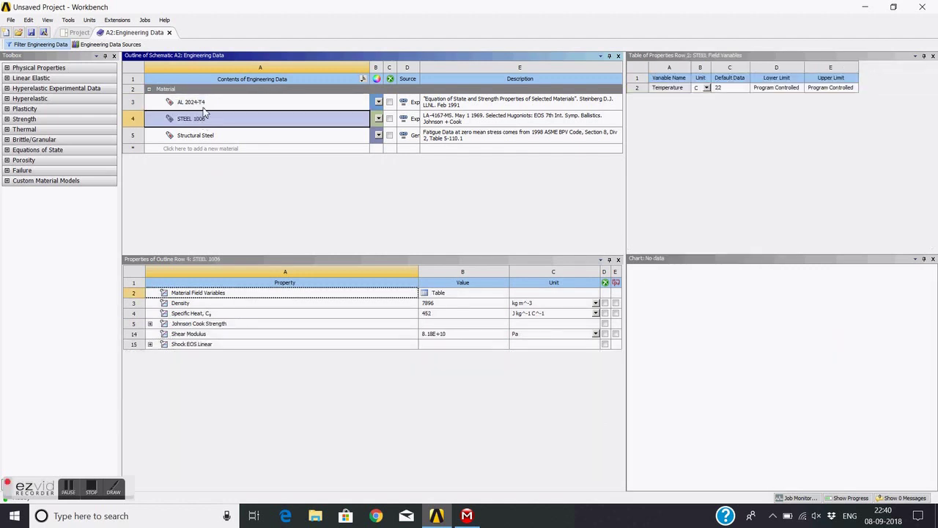
pyautogui.click(205, 106)
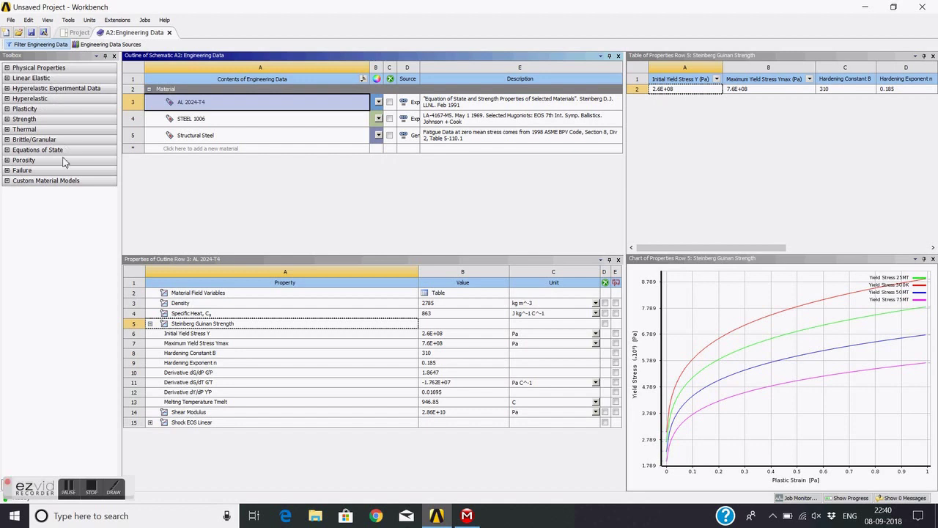
# Expand the Toolbox's Failure category and select Plastic Strain Failure.
pyautogui.click(6, 170)
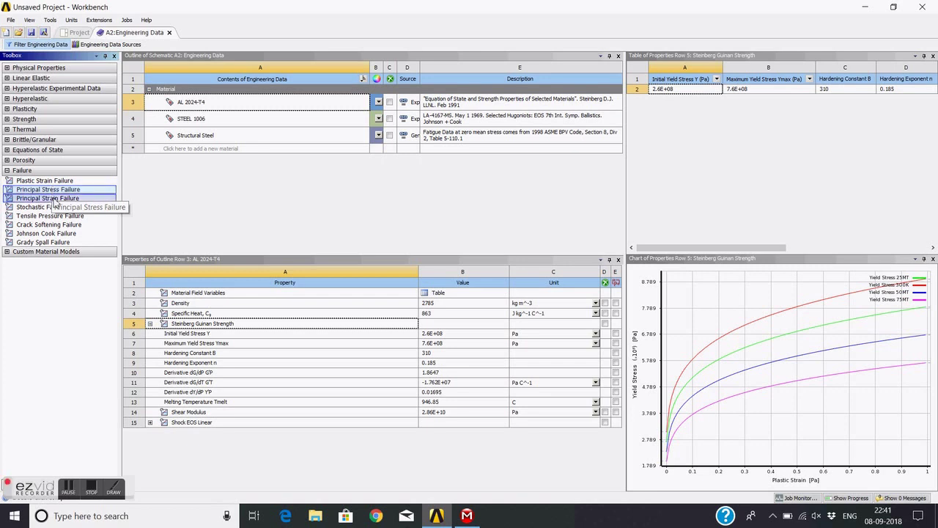
pyautogui.click(55, 182)
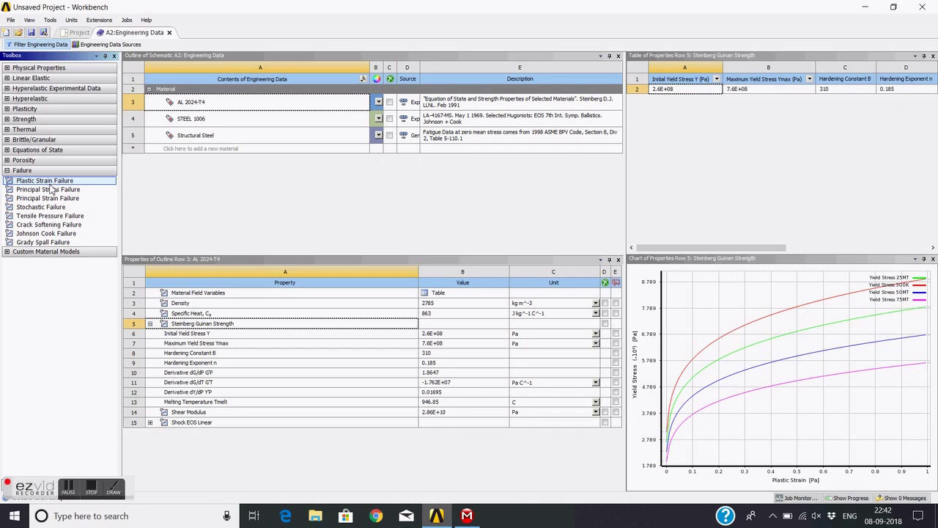
# Add Plastic Strain Failure to AL 2024-T4 with maximum equivalent plastic strain EPS 0.3.
pyautogui.doubleClick(47, 183)
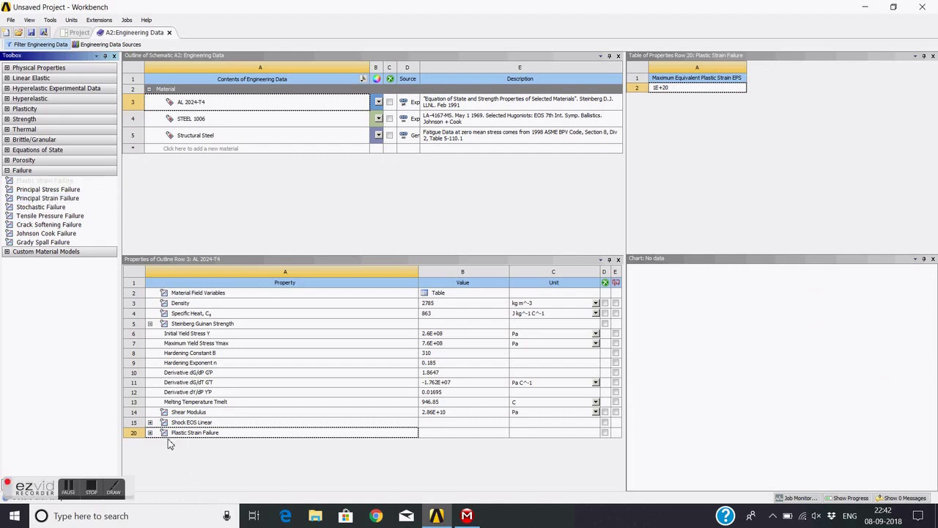
pyautogui.click(150, 432)
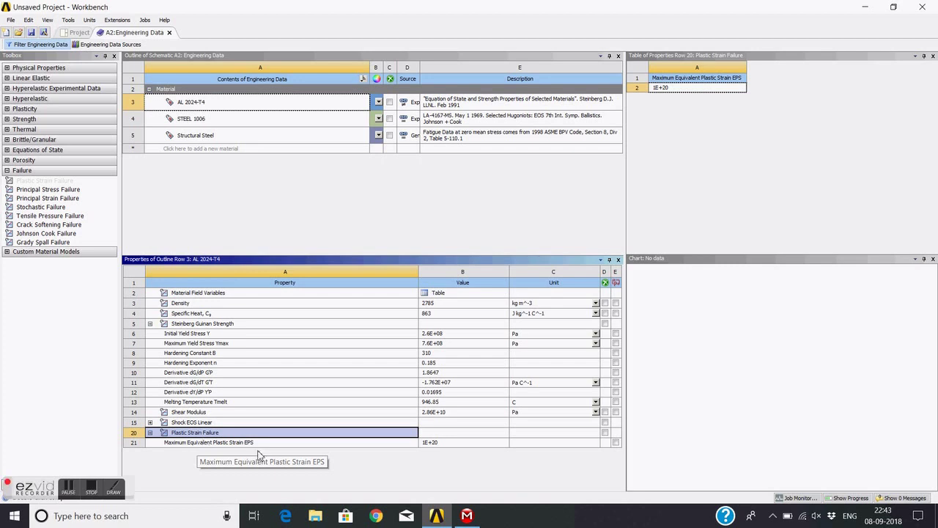
pyautogui.click(459, 444)
pyautogui.click(458, 445)
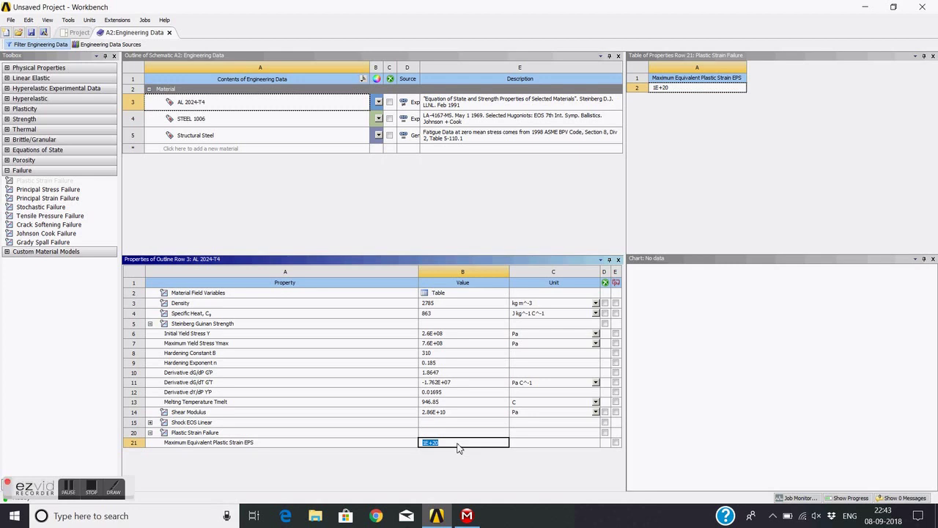
pyautogui.write('0.3')
pyautogui.press('Return')
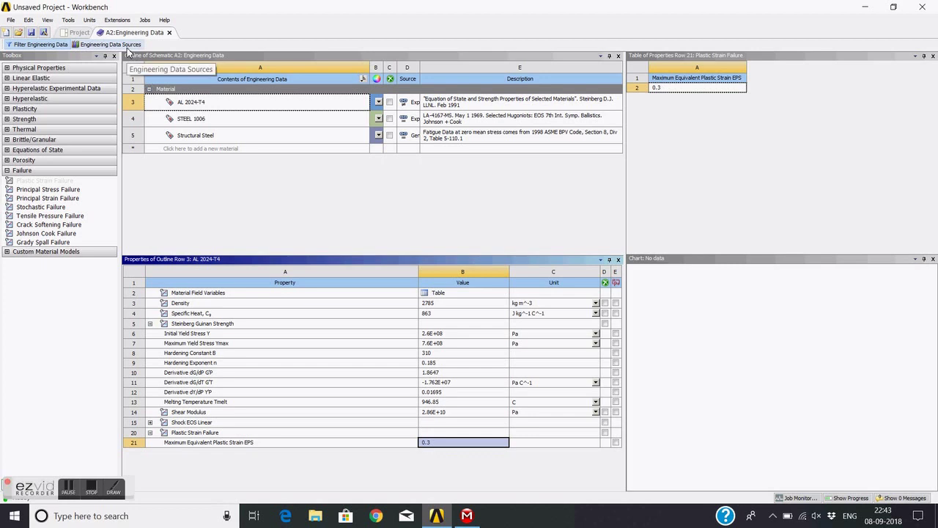
# Close Engineering Data and open the Model in Mechanical, accepting the upstream data re-read.
pyautogui.click(210, 196)
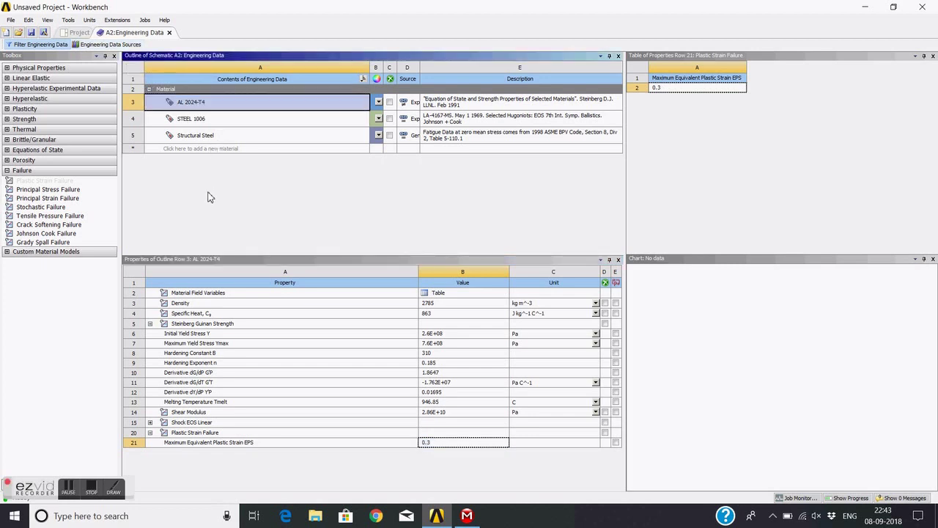
pyautogui.click(118, 44)
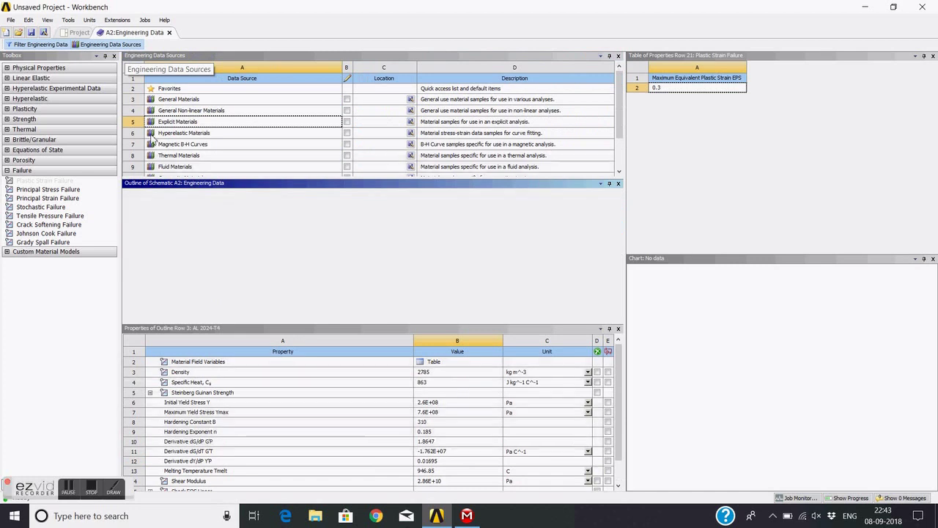
pyautogui.click(170, 33)
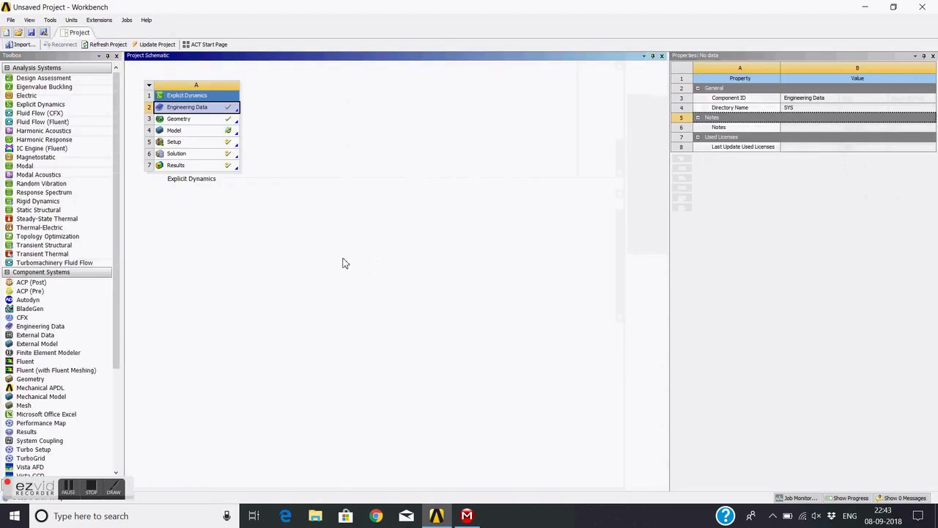
pyautogui.click(194, 131)
pyautogui.doubleClick(193, 134)
pyautogui.click(504, 286)
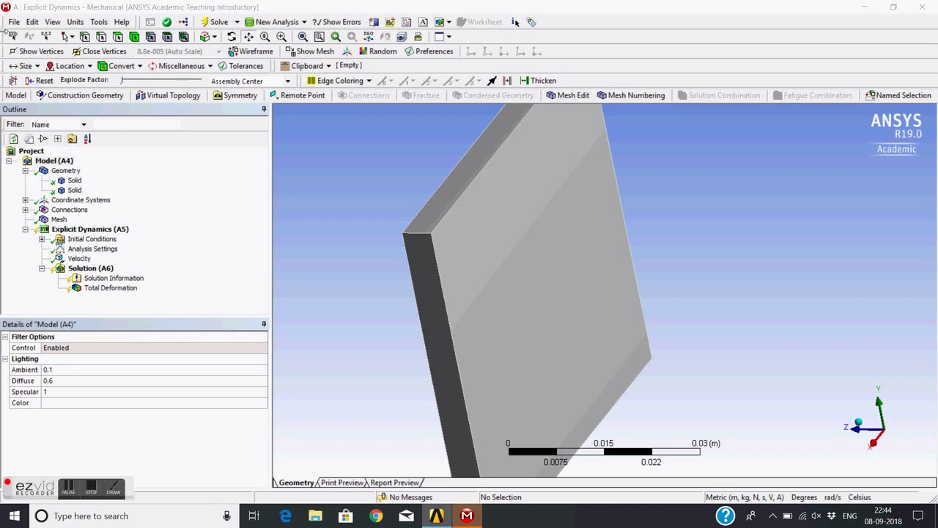
# Refresh all data with File > Refresh All Data to load the updated materials.
pyautogui.click(14, 22)
pyautogui.click(44, 37)
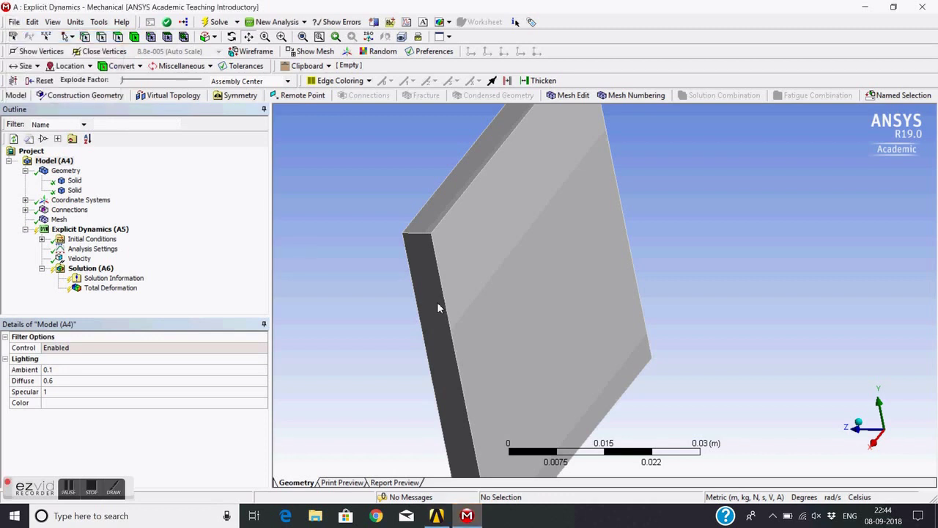
pyautogui.moveTo(417, 345); pyautogui.dragTo(481, 314, button='middle')
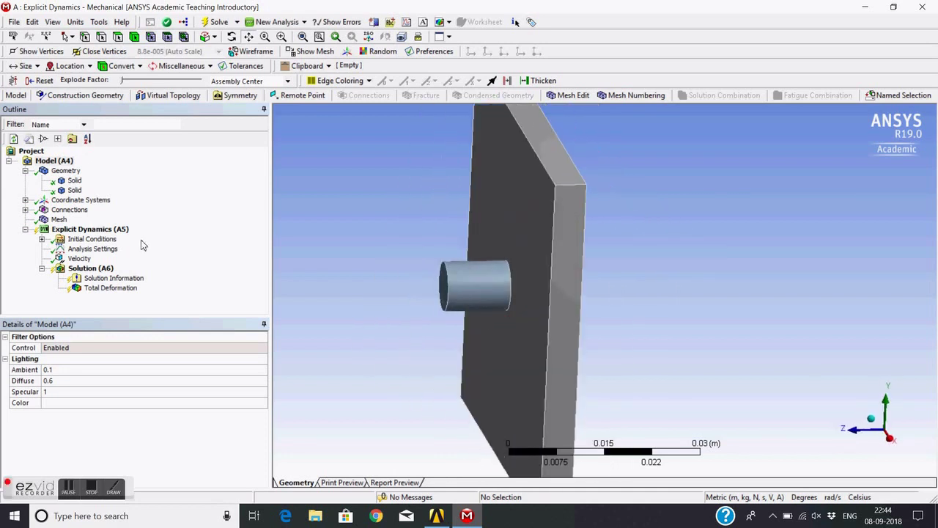
pyautogui.click(110, 230)
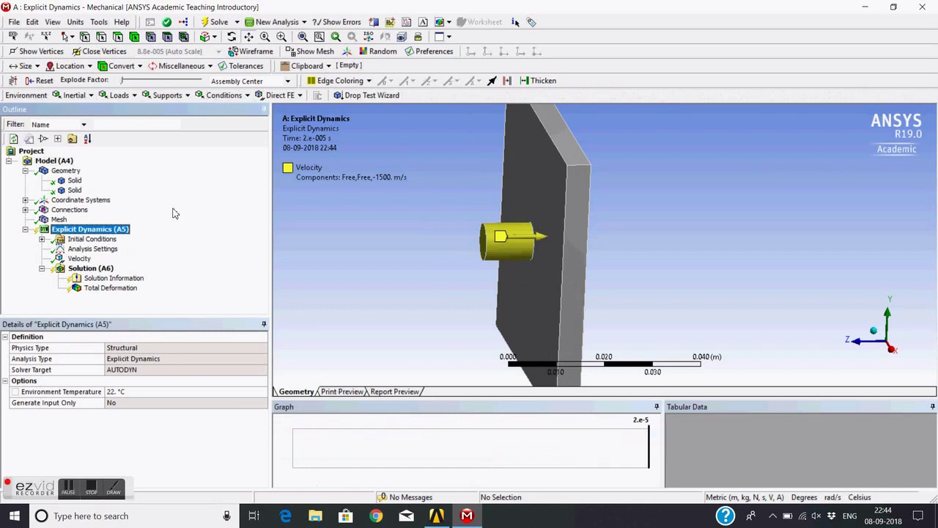
pyautogui.rightClick(111, 233)
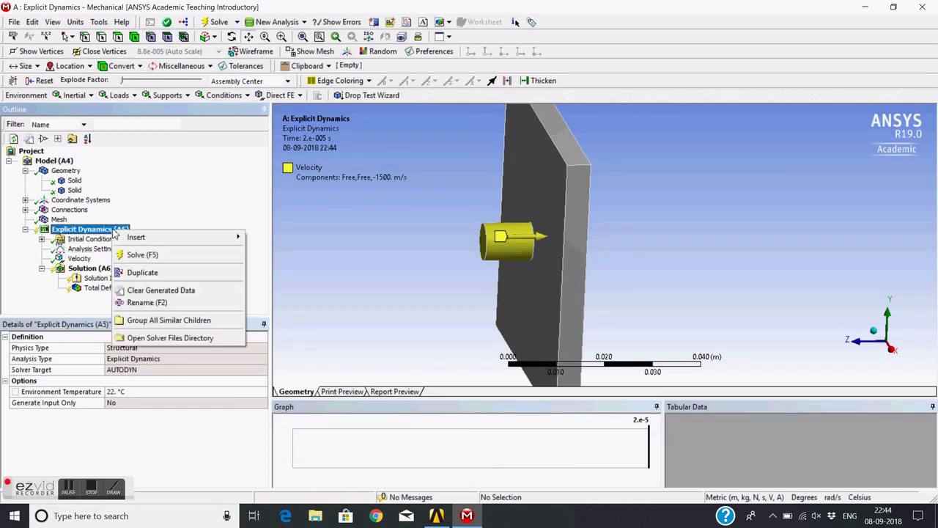
pyautogui.press('Escape')
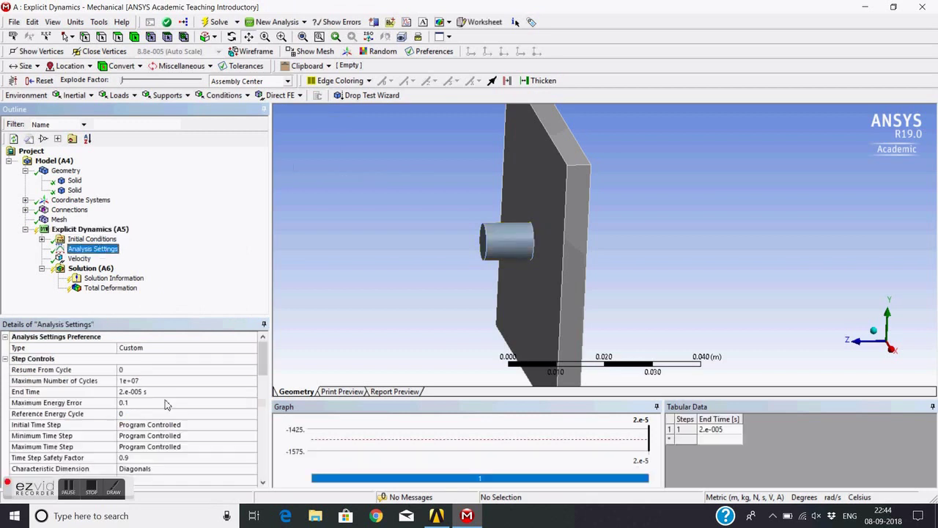
# Set erosion On Geometric Strain Limit to No and On Material Failure to Yes.
pyautogui.scroll(-10, 161, 406)
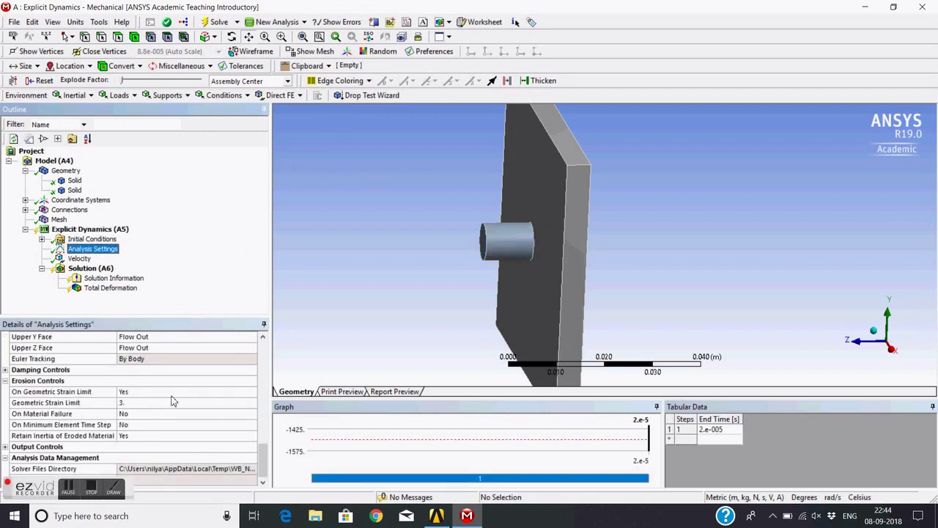
pyautogui.click(167, 390)
pyautogui.click(253, 393)
pyautogui.click(128, 408)
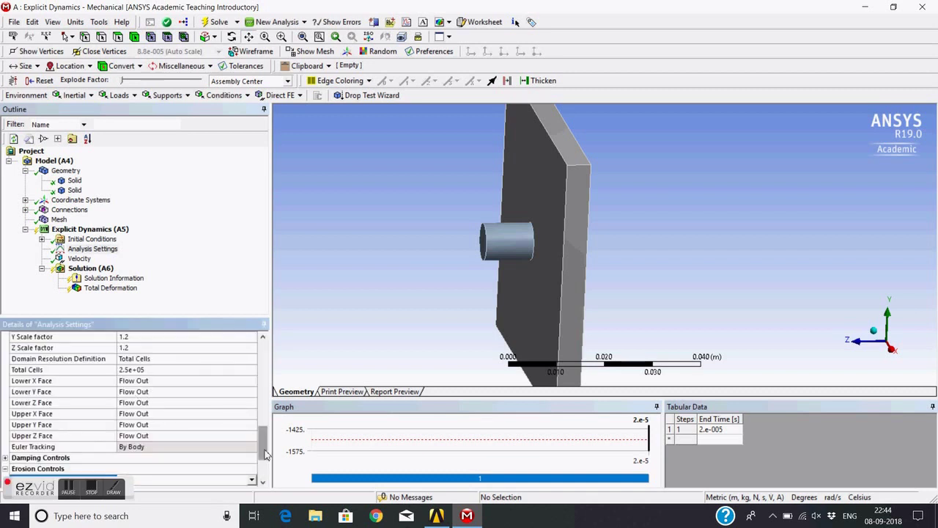
pyautogui.scroll(-2, 256, 461)
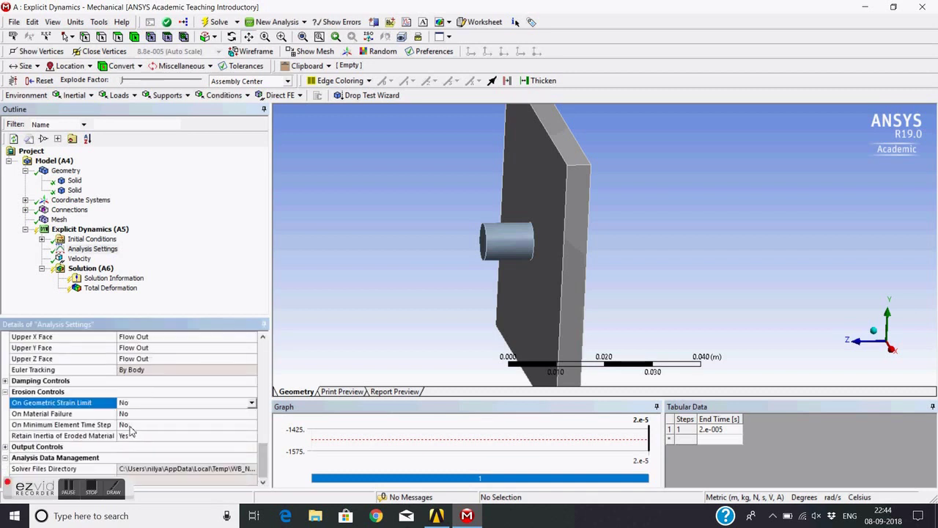
pyautogui.click(132, 425)
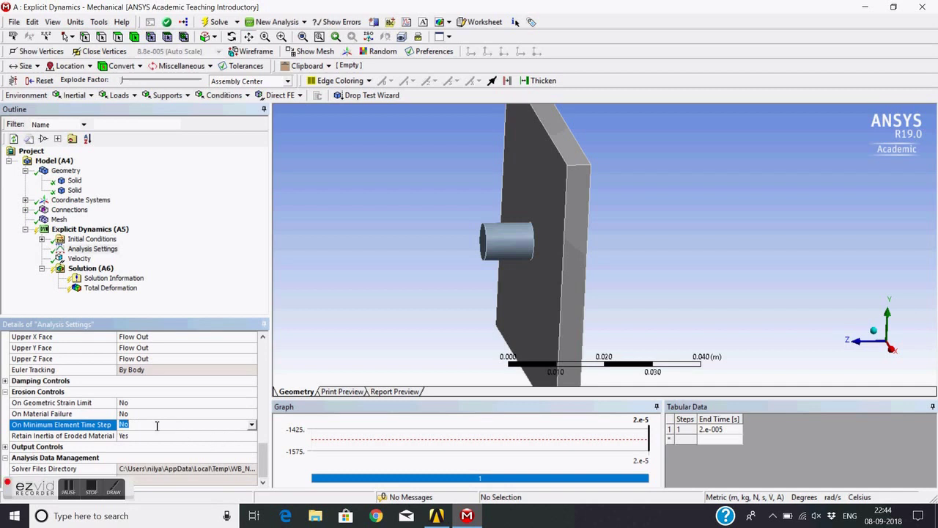
pyautogui.click(251, 425)
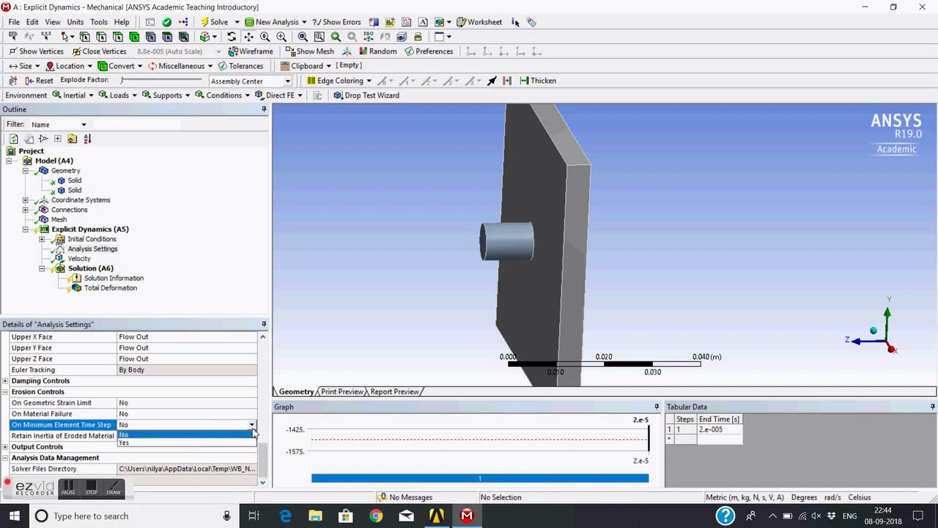
pyautogui.click(149, 415)
pyautogui.click(252, 414)
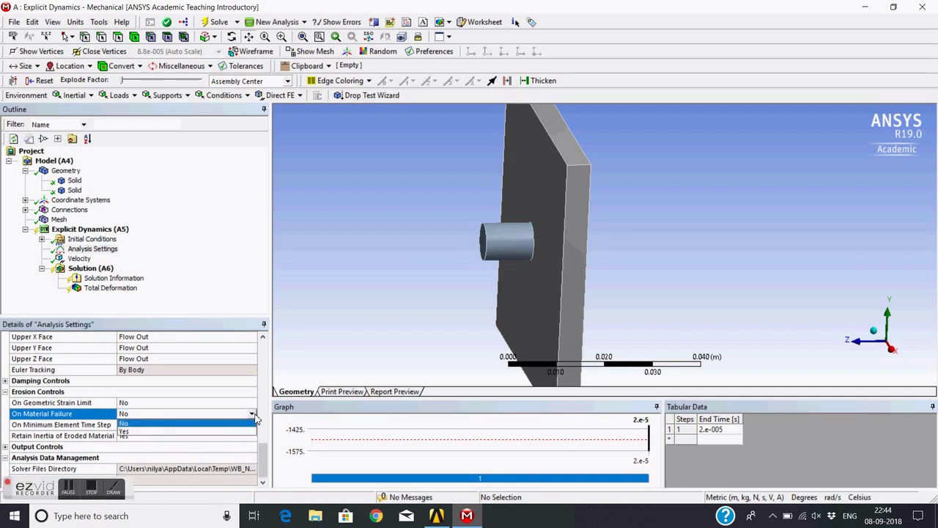
pyautogui.click(125, 436)
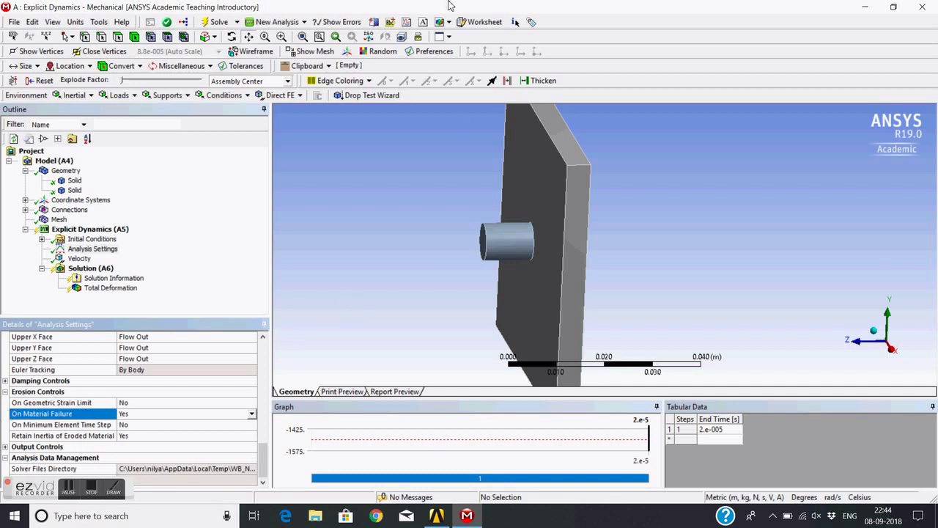
# Solve the Explicit Dynamics analysis and check the solver output log.
pyautogui.rightClick(68, 230)
pyautogui.click(88, 255)
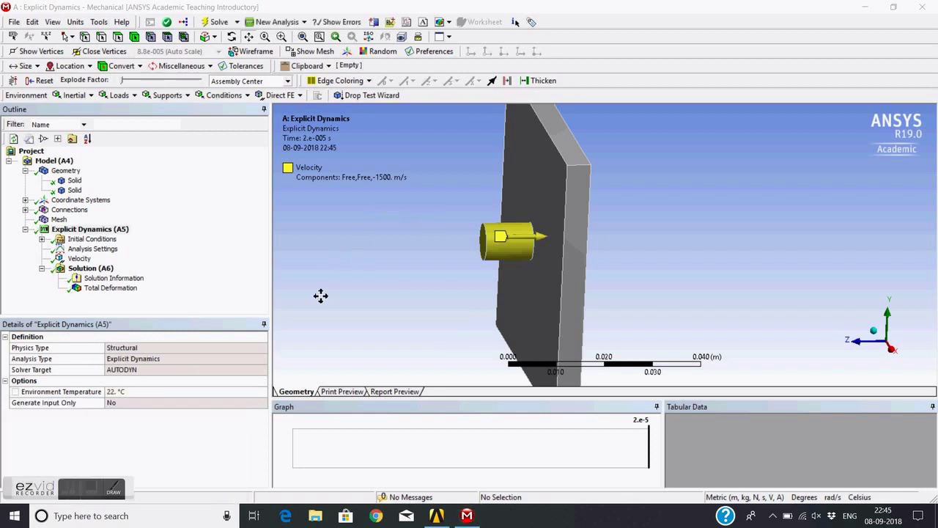
pyautogui.click(92, 280)
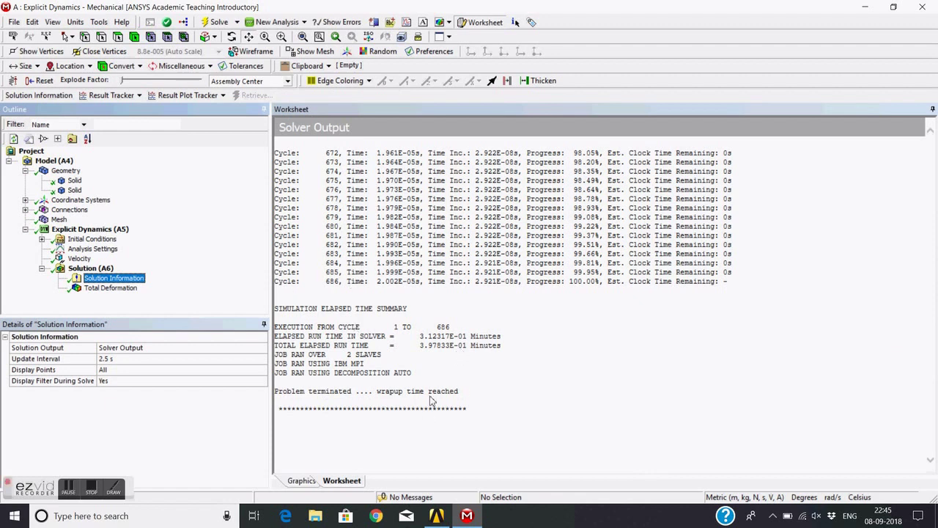
# Show the total deformation (peak 0.036703 m), orbiting to centre the eroded hole and bullet.
pyautogui.click(110, 287)
pyautogui.moveTo(434, 273); pyautogui.dragTo(502, 267, button='middle')
pyautogui.moveTo(659, 253); pyautogui.dragTo(596, 293, button='middle')
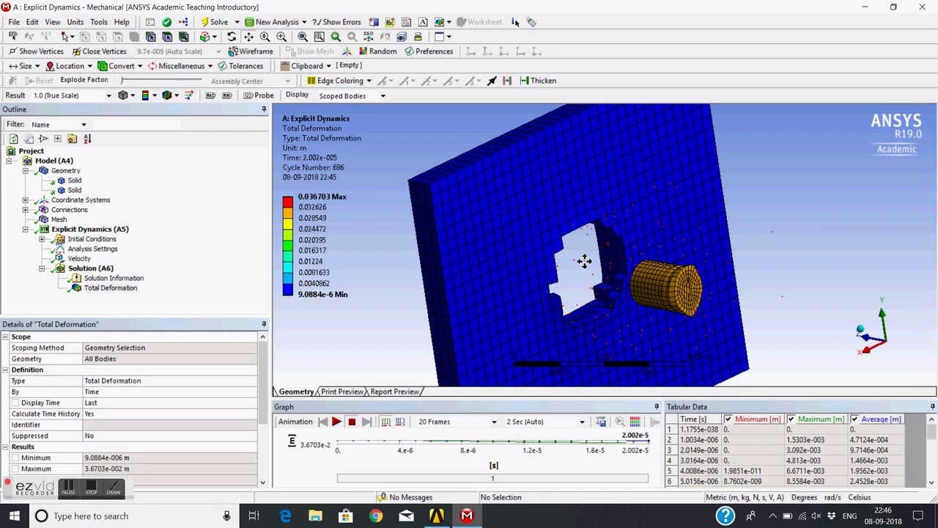
# Play the total deformation animation and orbit the plate to watch the bullet enter it.
pyautogui.click(336, 421)
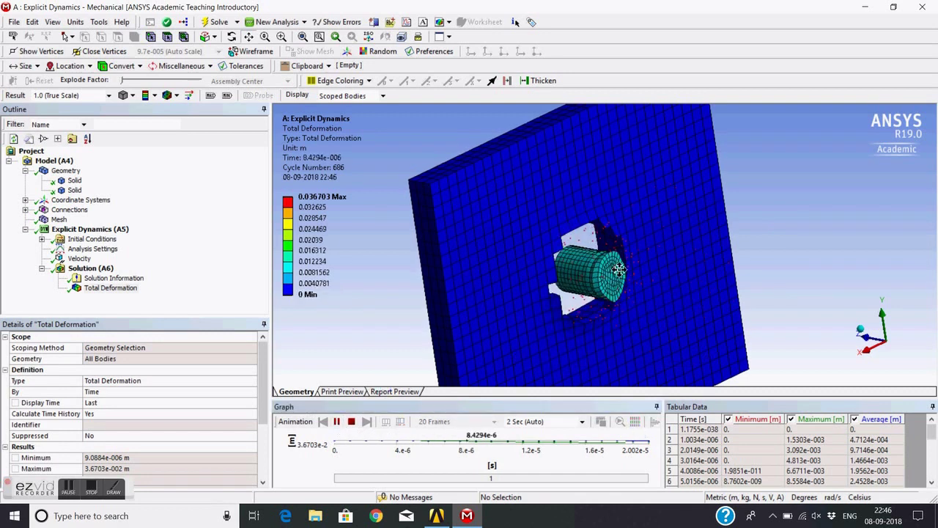
pyautogui.moveTo(564, 241); pyautogui.dragTo(624, 245, button='middle')
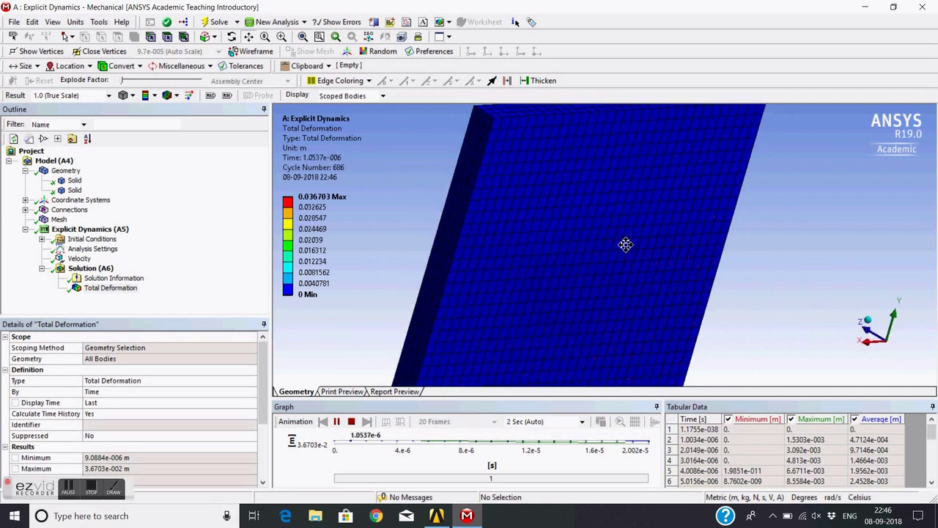